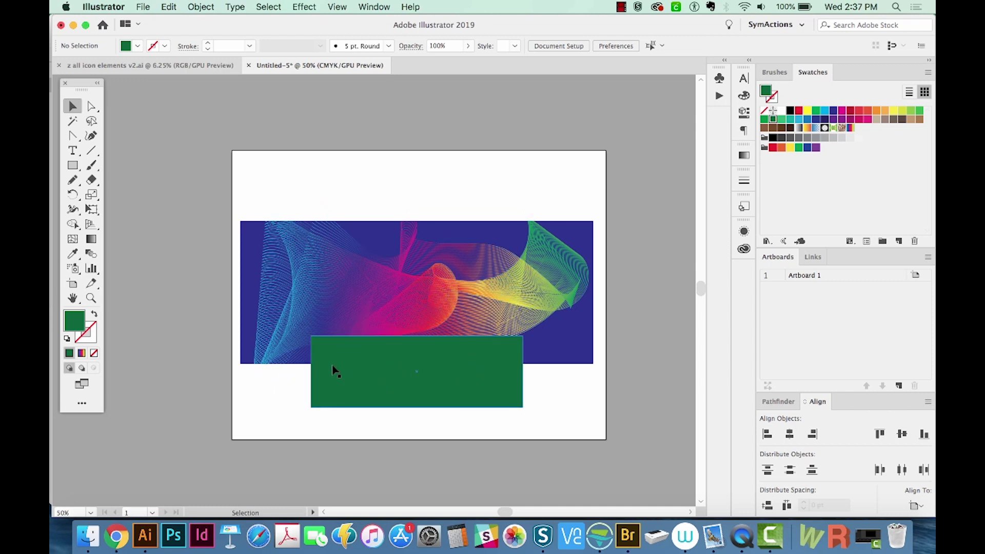
- Move the green rectangle up so it overlaps the top edge of the wave artwork
drag(343, 373, 320, 217)
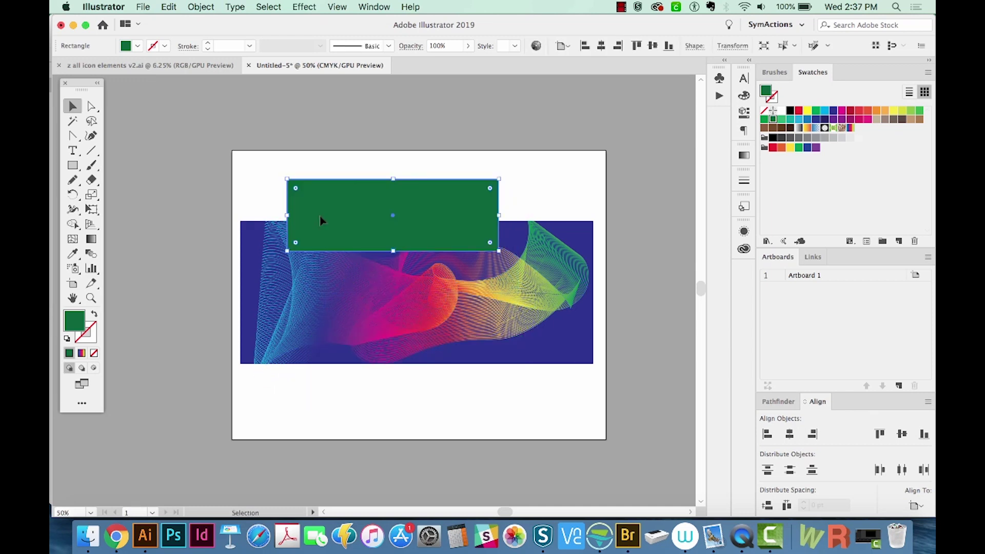
- Draw a small white star at the rectangle's top-left with the Star tool
click(72, 166)
drag(72, 170, 154, 225)
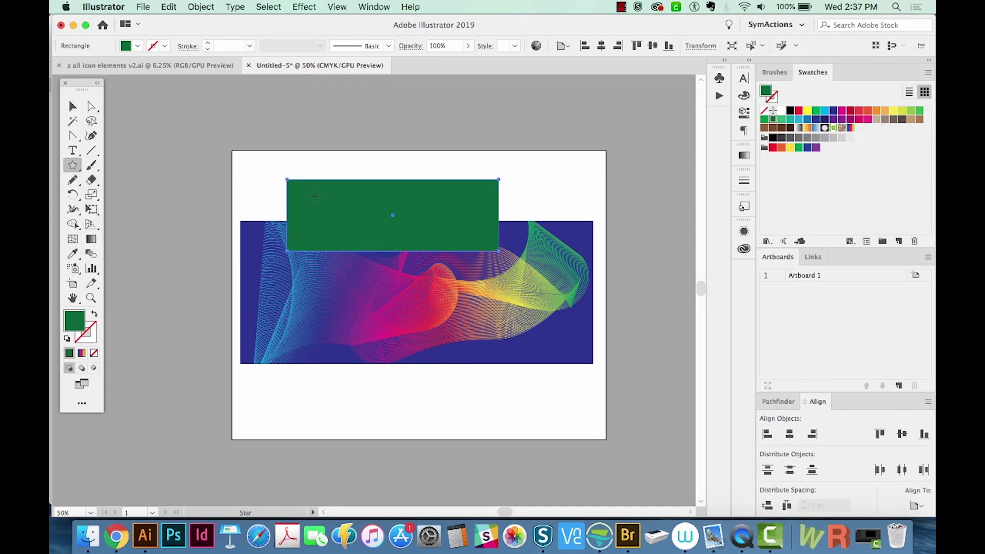
drag(315, 196, 324, 194)
key(v)
key(d)
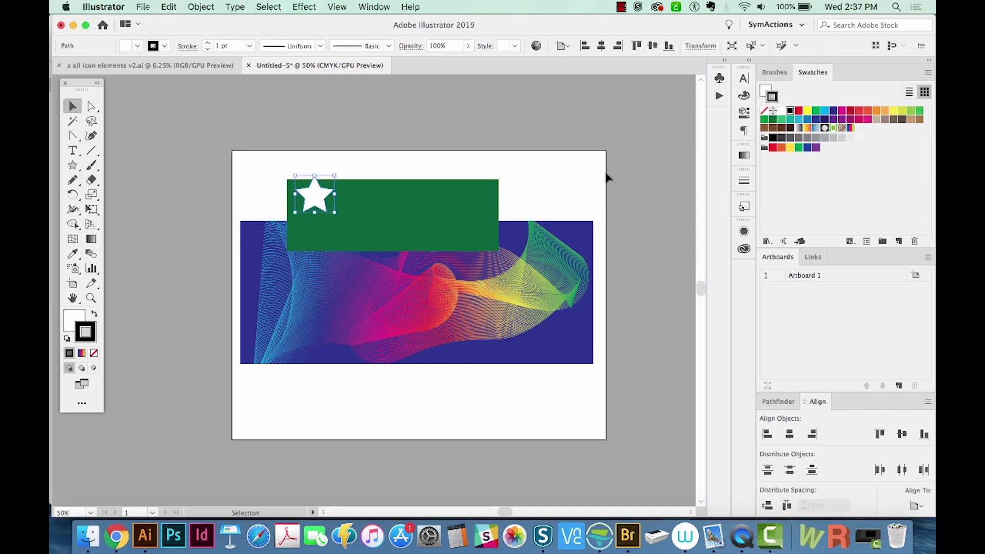
- Duplicate the star to make three stars and move everything down onto the wave
drag(313, 197, 419, 260)
key(super+a)
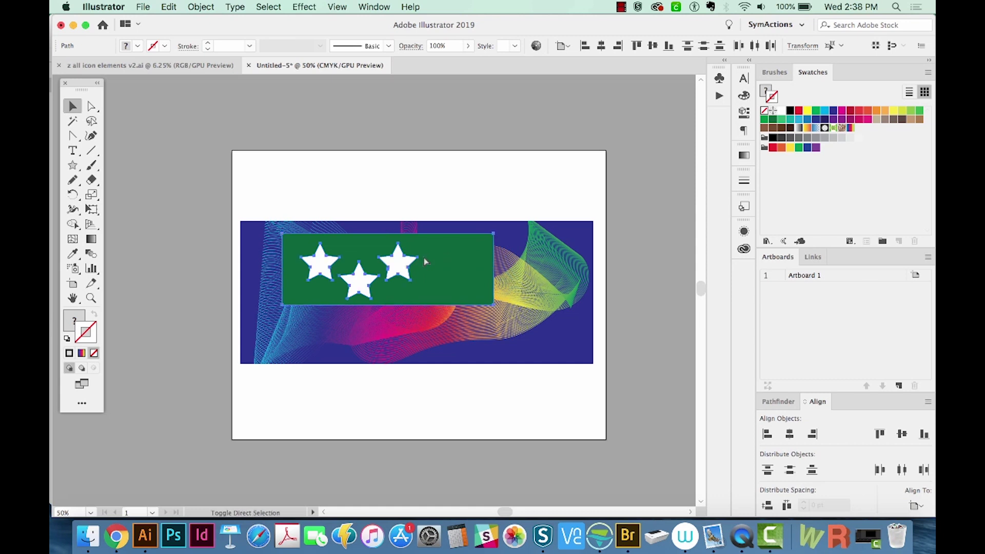
key(shift+super+a)
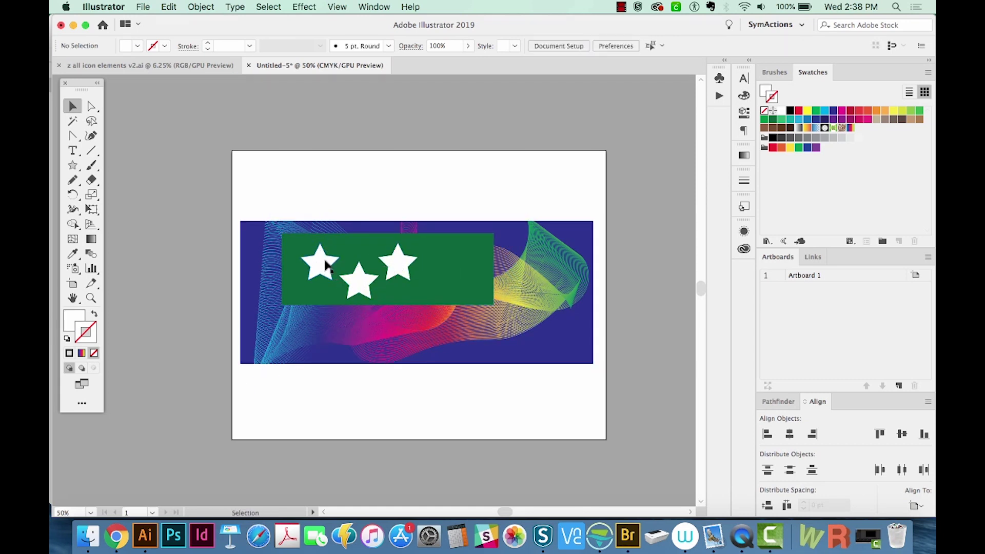
click(435, 260)
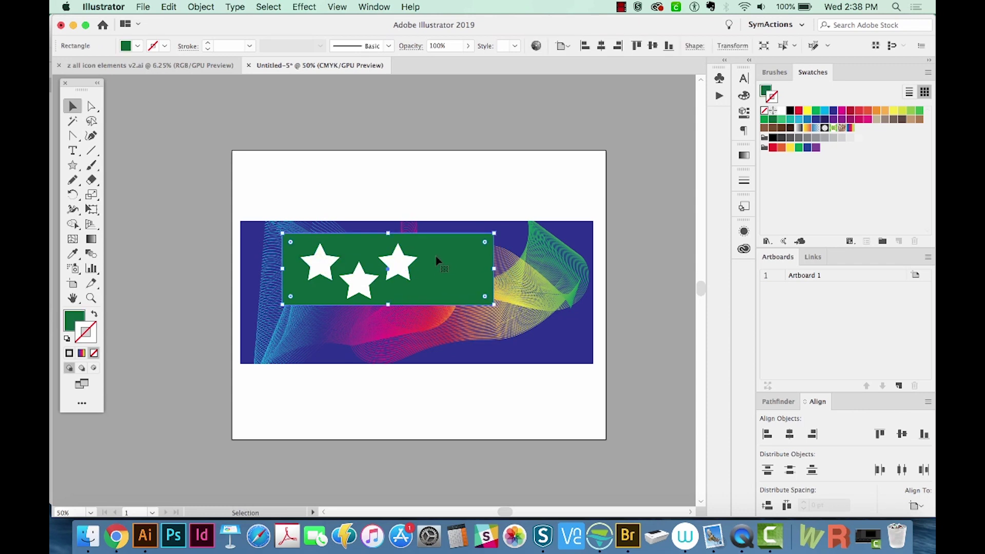
key(super+shift+a)
- Subtract the right-hand star from the green rectangle with Pathfinder Minus Front
click(400, 271)
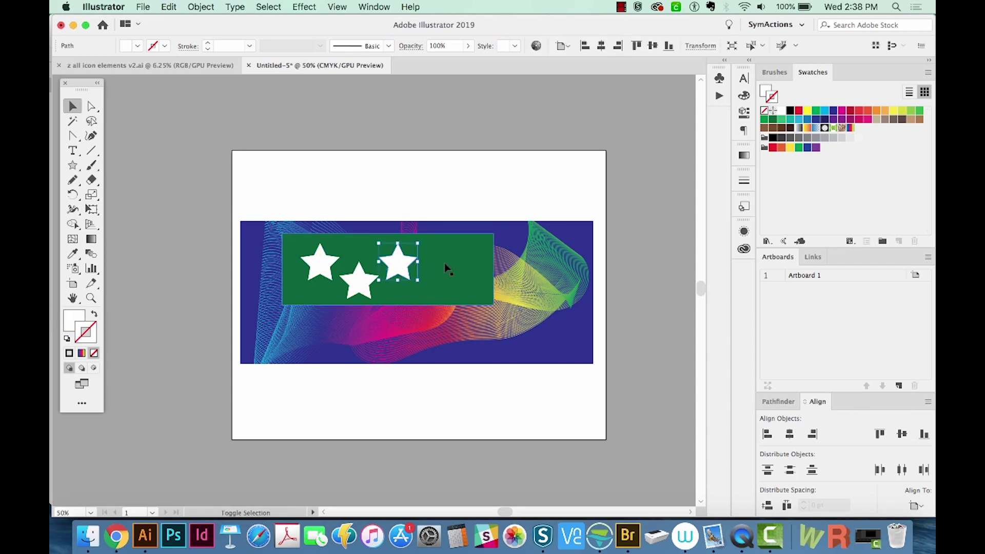
shift+click(447, 267)
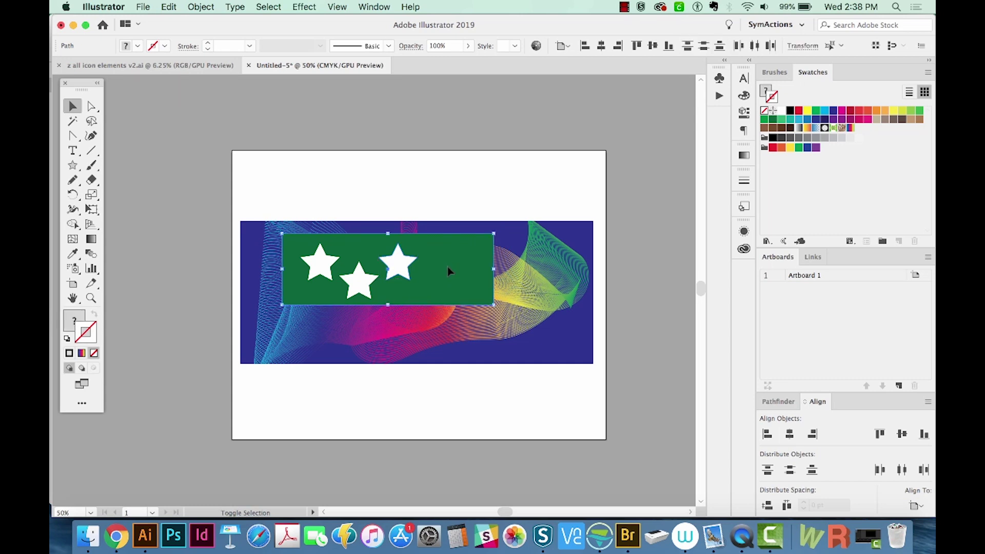
click(398, 262)
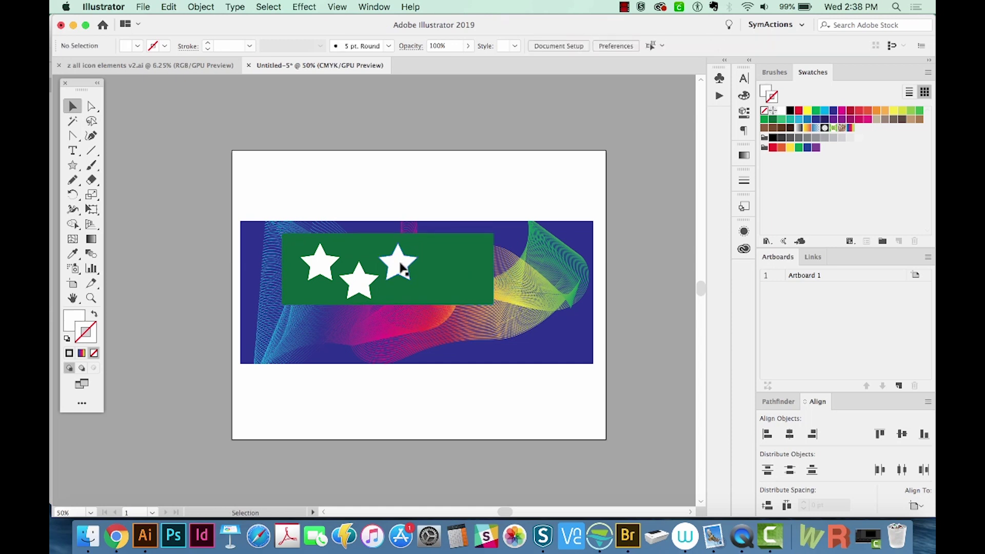
shift+click(442, 263)
click(779, 402)
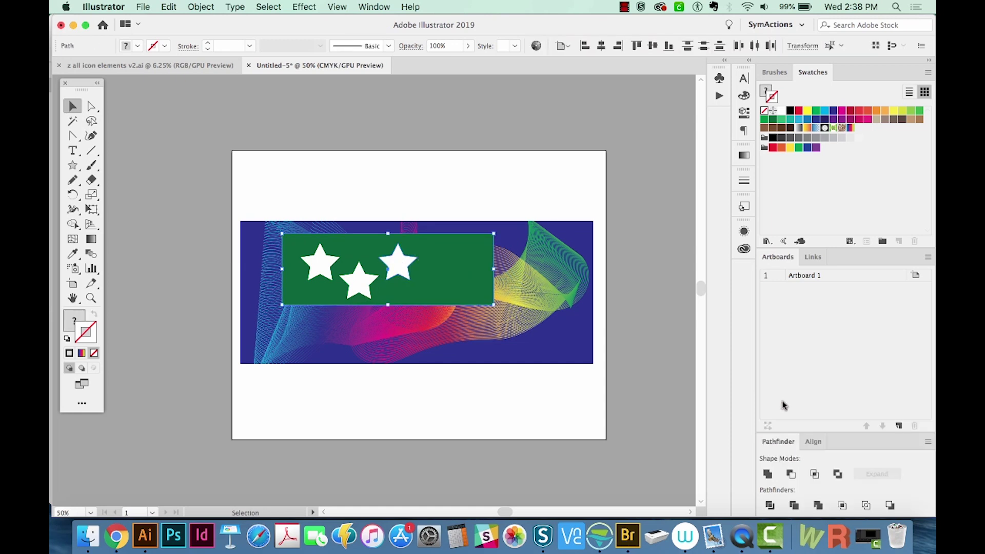
click(793, 475)
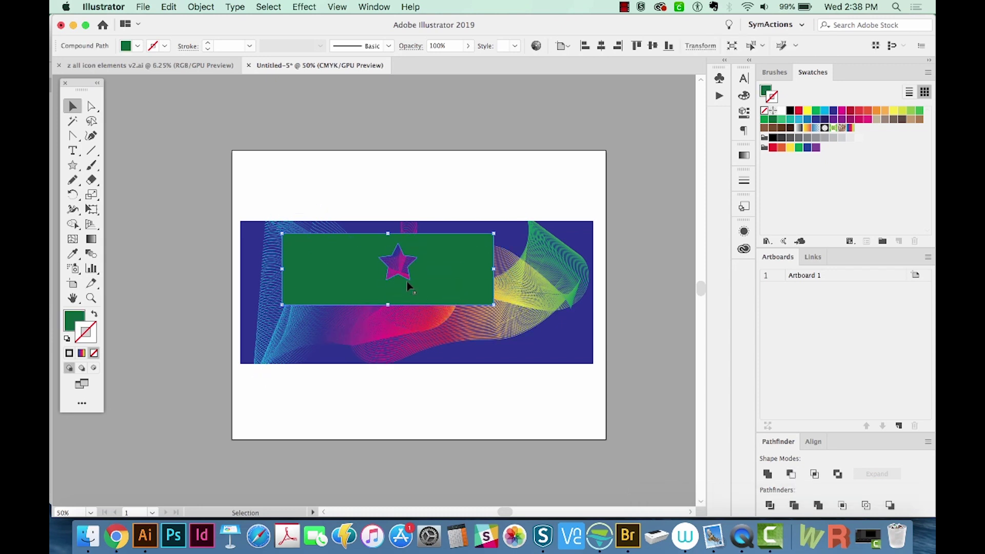
- Try moving the cut-out rectangle, then undo the move
key(super+shift+a)
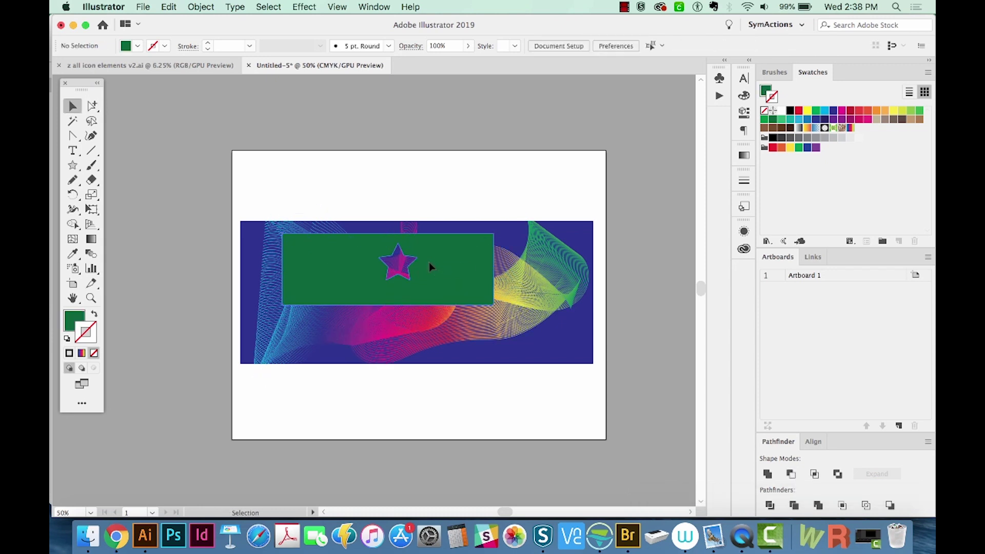
drag(430, 269, 454, 252)
key(super+z)
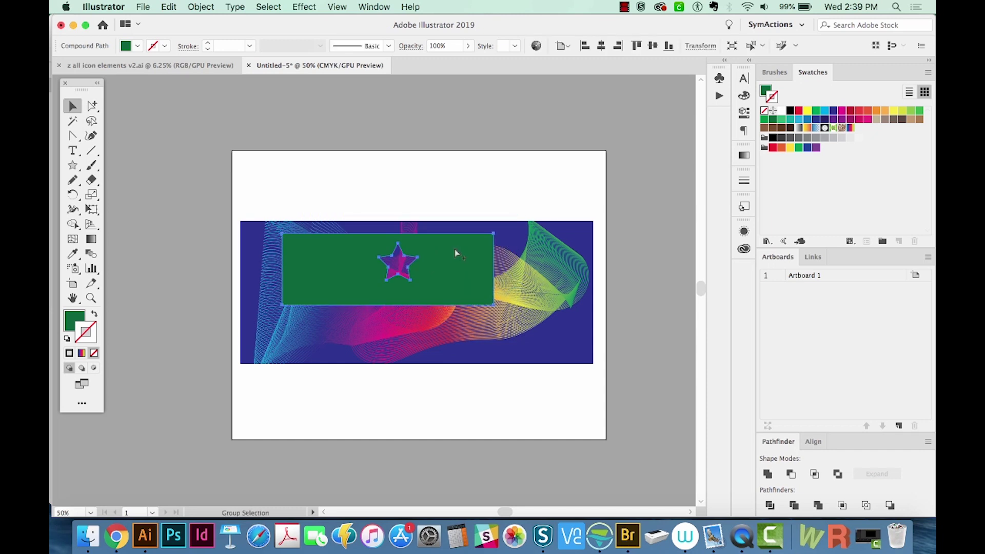
- Undo the single-star cut and combine all three stars into one compound path
key(super+z)
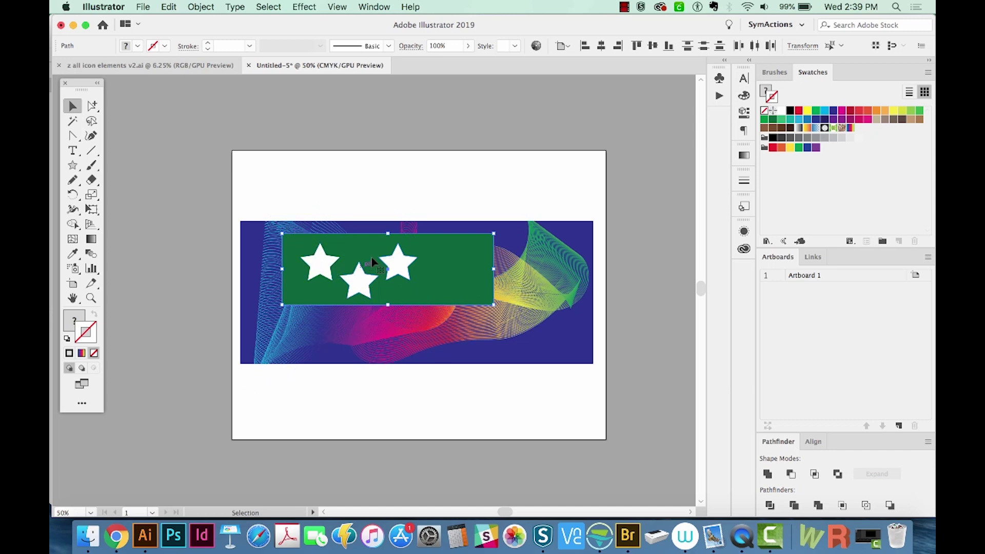
shift+click(324, 266)
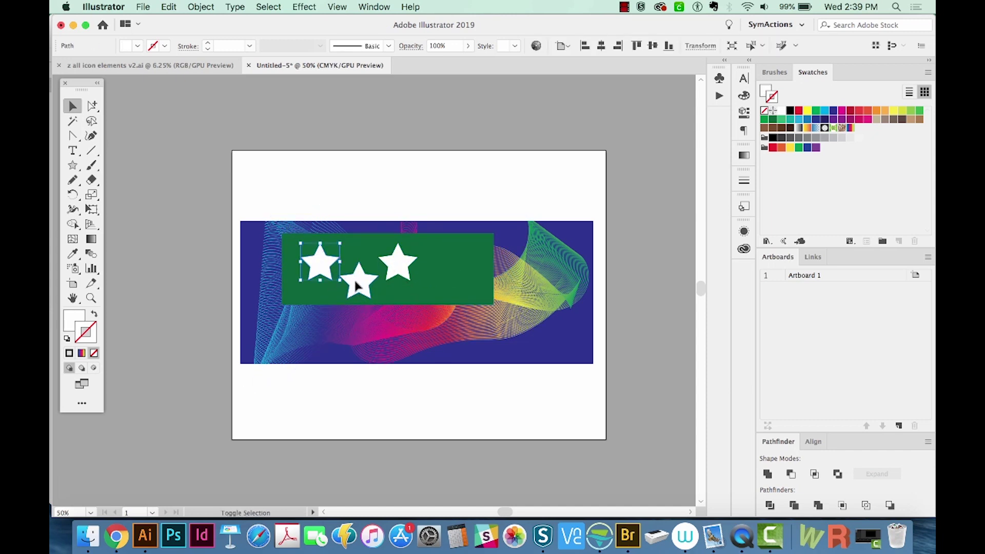
shift+click(392, 272)
shift+click(399, 271)
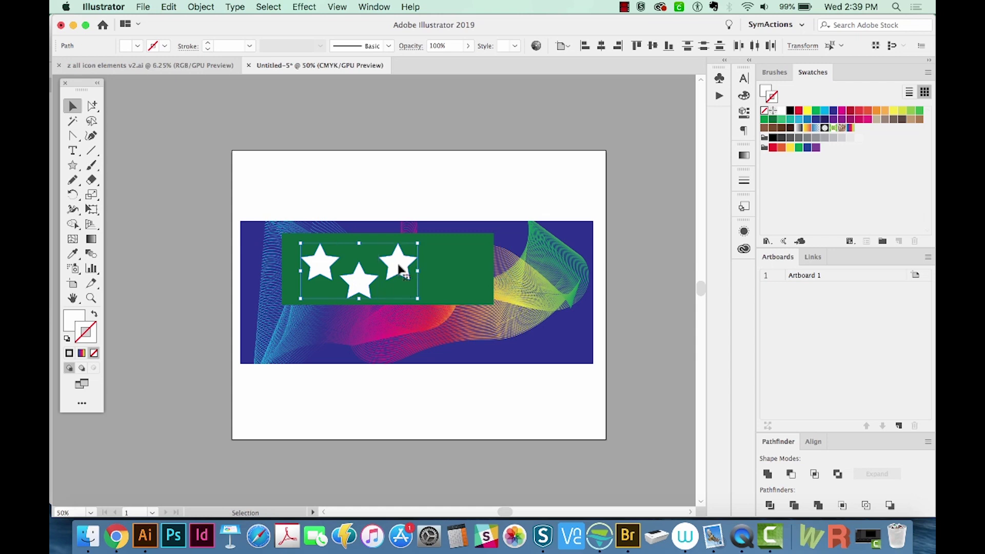
key(super+8)
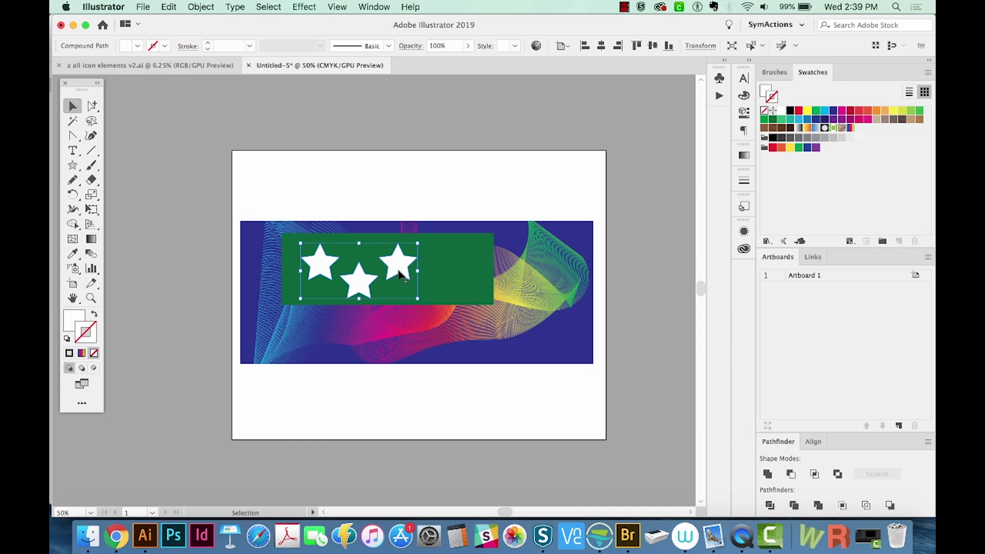
- Subtract the compound stars from the rectangle with Minus Front and nudge it right
shift+click(448, 265)
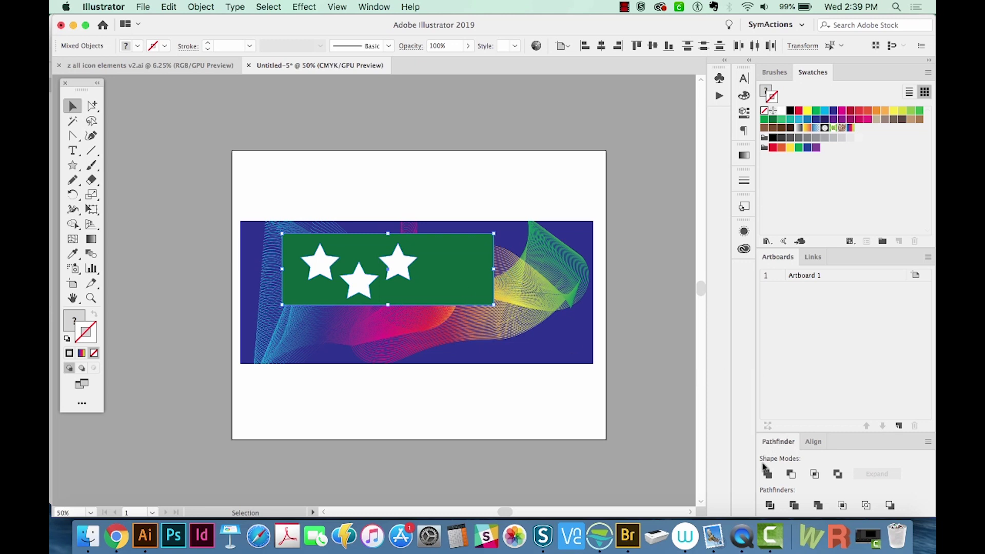
click(791, 475)
click(611, 455)
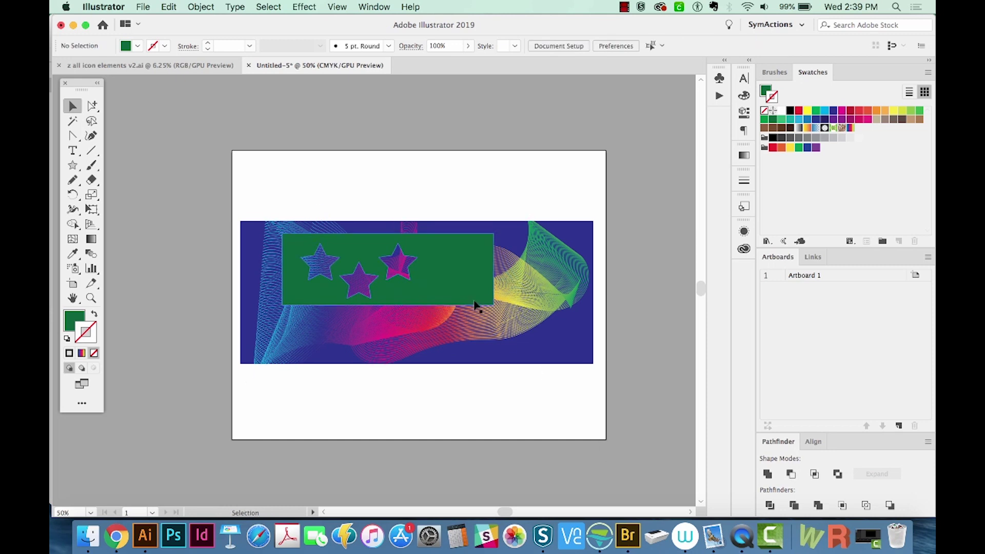
mouse_move(477, 269)
mouse_down()
mouse_move(513, 270)
mouse_move(552, 306)
mouse_move(576, 260)
mouse_move(491, 275)
mouse_up()
- Draw a straight horizontal line above the wave artwork with the Pen tool
key(p)
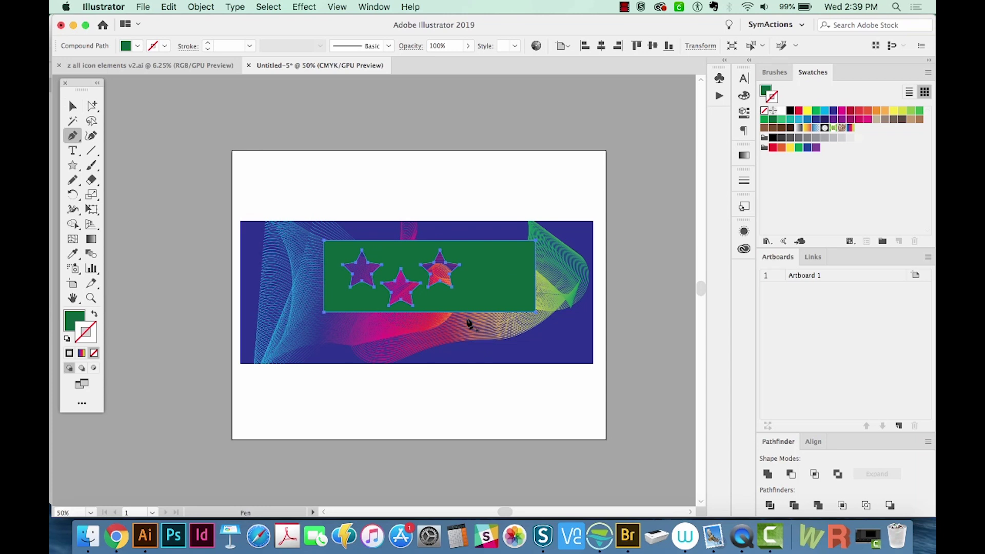
click(372, 177)
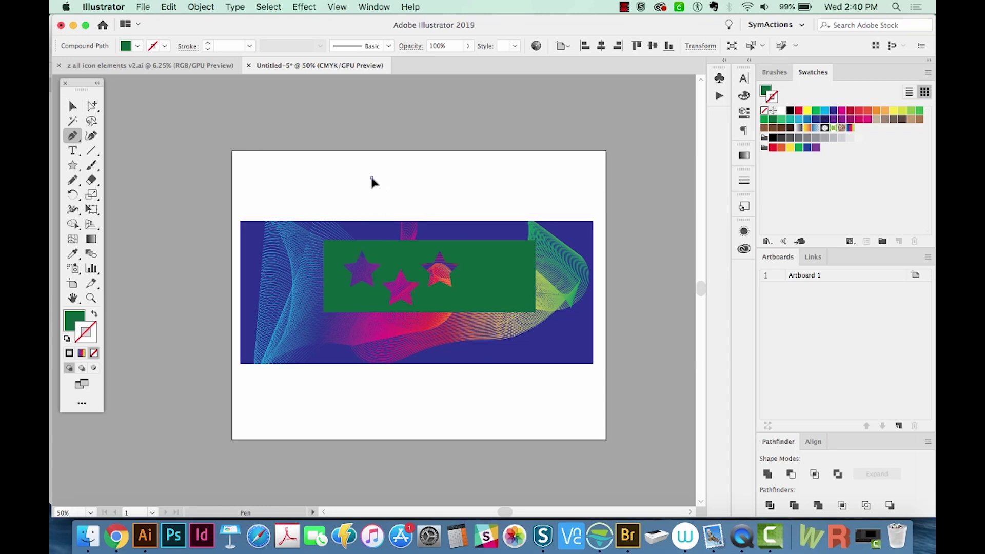
click(499, 178)
key(d)
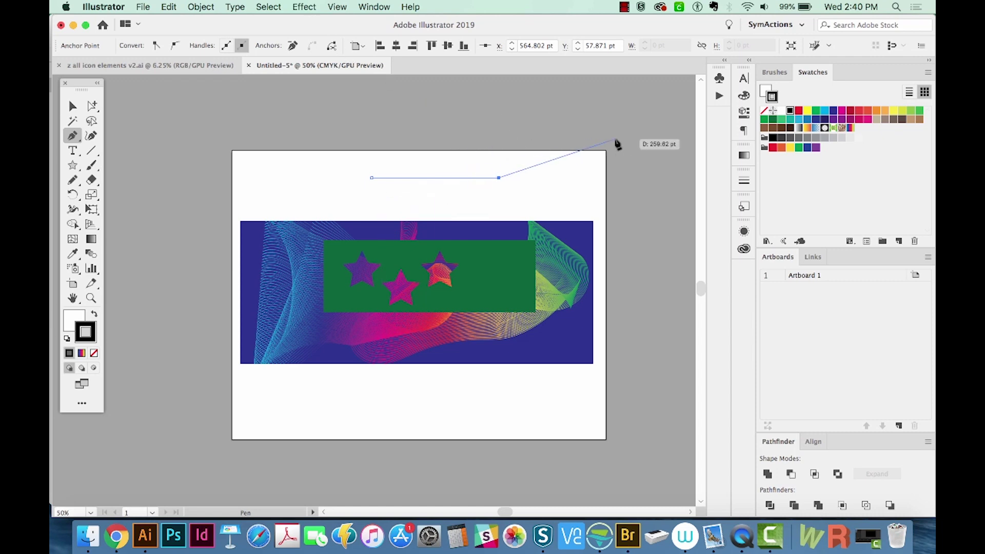
- Give the line a 30 pt stroke weight in the Stroke panel
key(super+F10)
click(652, 193)
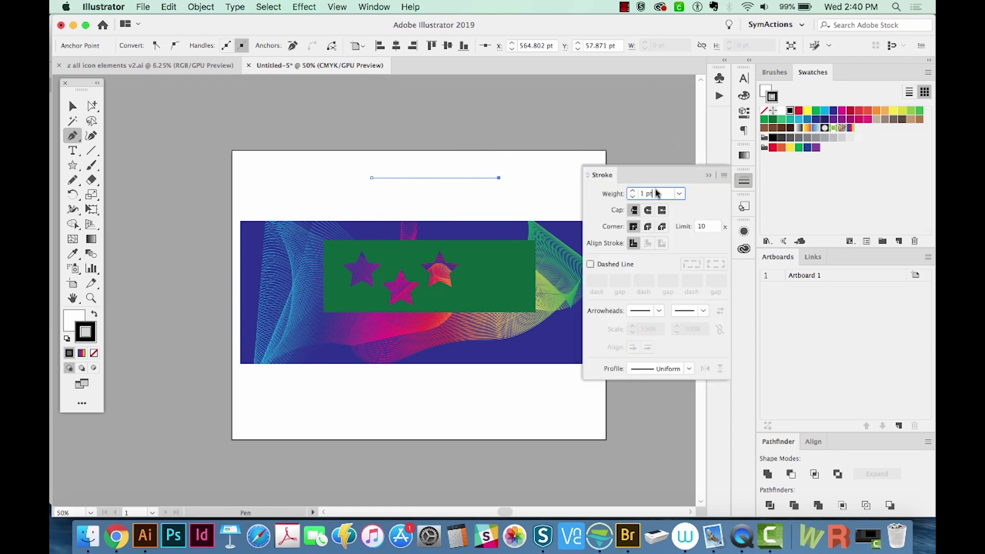
text(10)
key(Return)
key(shift+Up)
key(shift+Up)
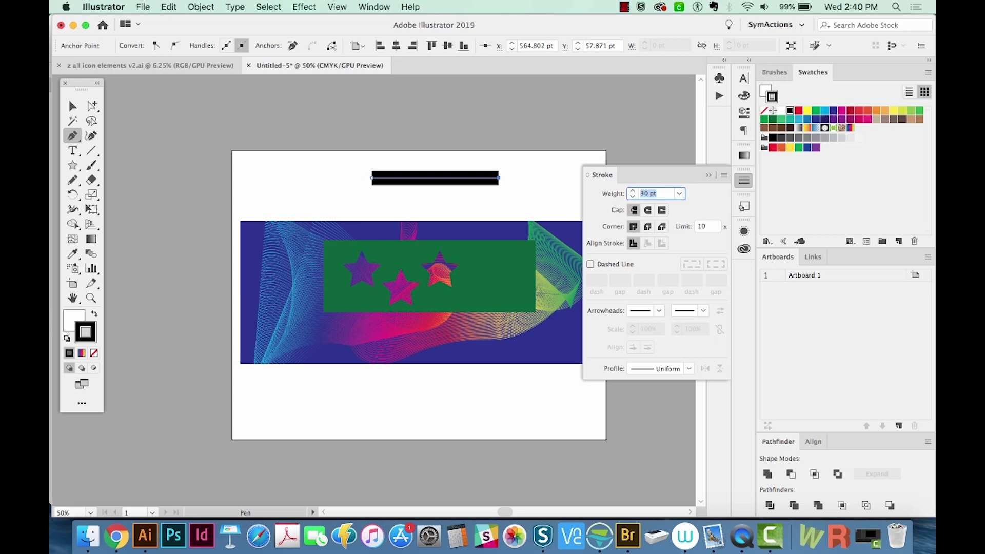
- Apply the Distort & Transform Zig Zag effect to the line with Preview on
click(309, 7)
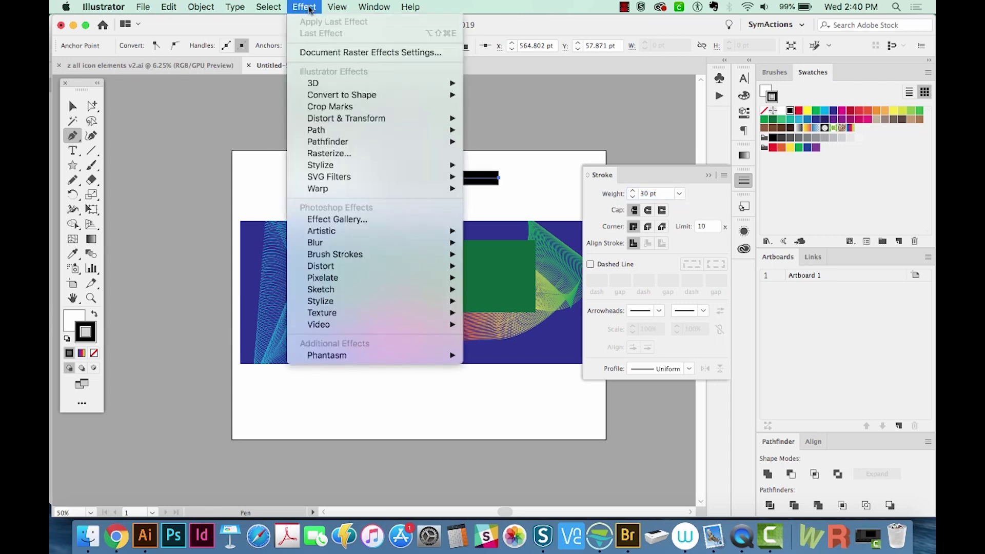
mouse_move(332, 99)
mouse_move(359, 118)
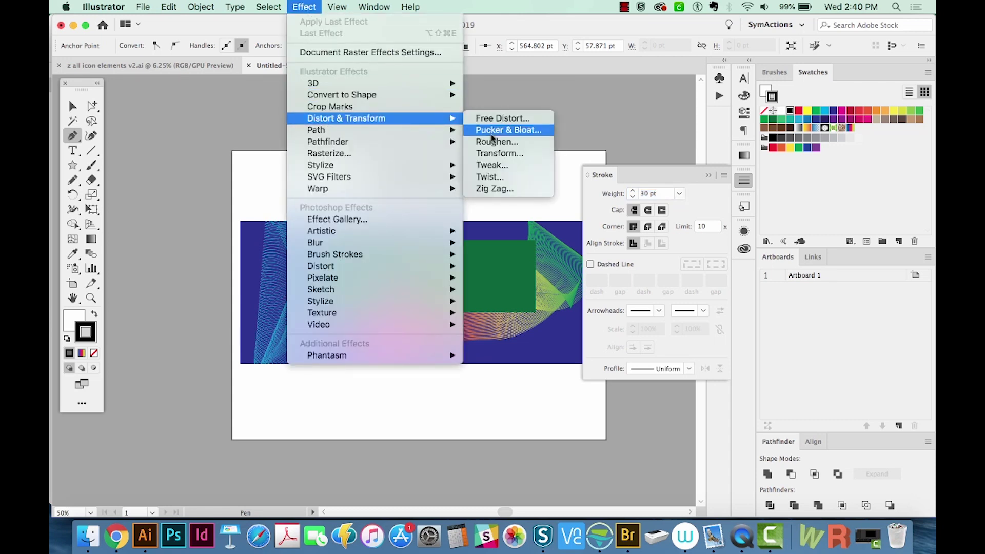
click(492, 188)
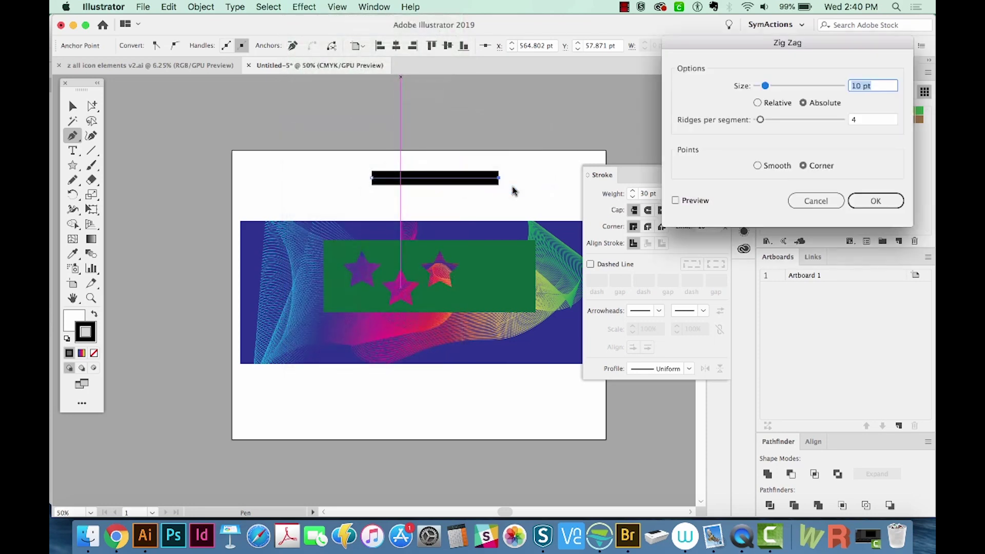
click(677, 201)
- Set the zigzag to 6 pt size and 15 ridges per segment and confirm
click(868, 88)
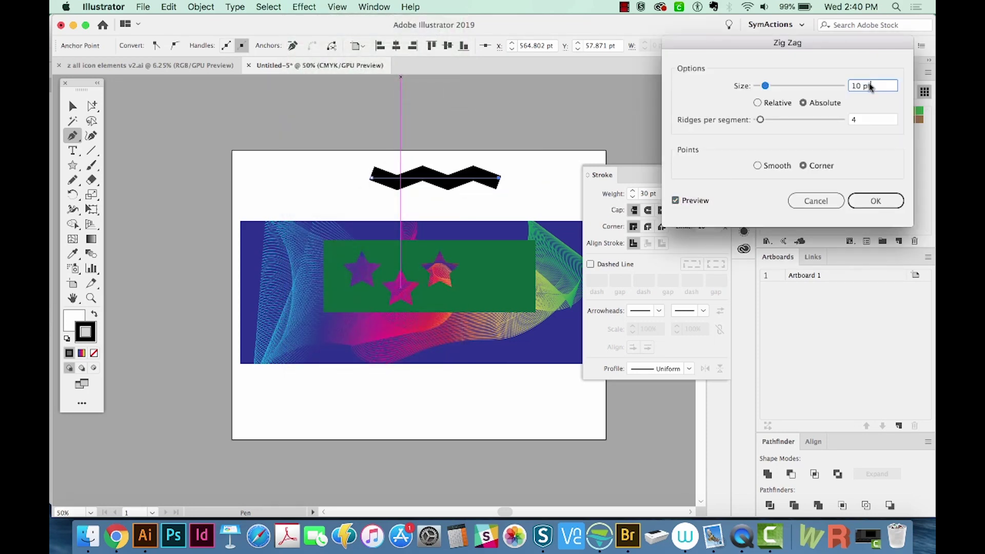
click(856, 120)
key(Up)
key(Up)
key(Up)
key(Up)
key(Up)
key(Up)
key(Up)
key(Up)
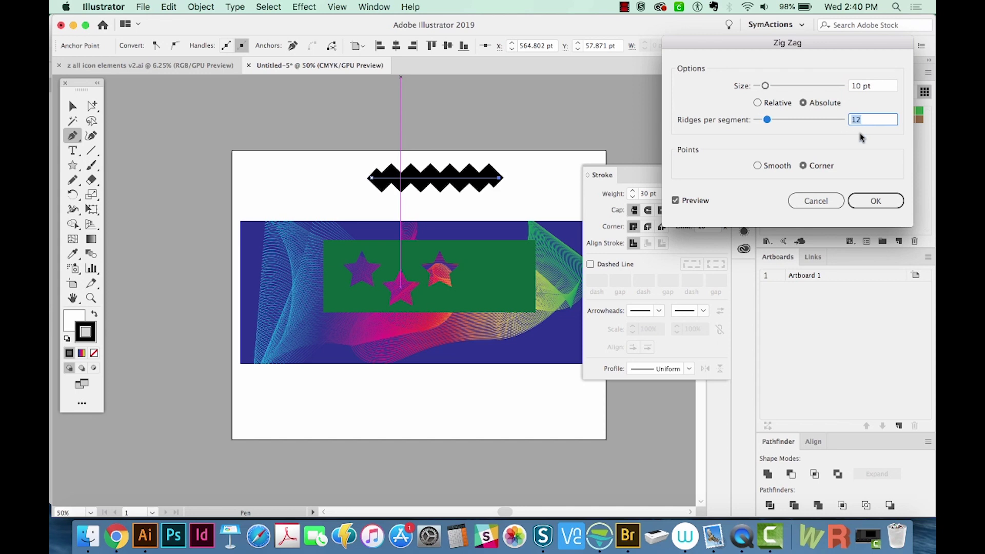
click(876, 86)
key(Down)
key(Down)
key(Down)
key(Down)
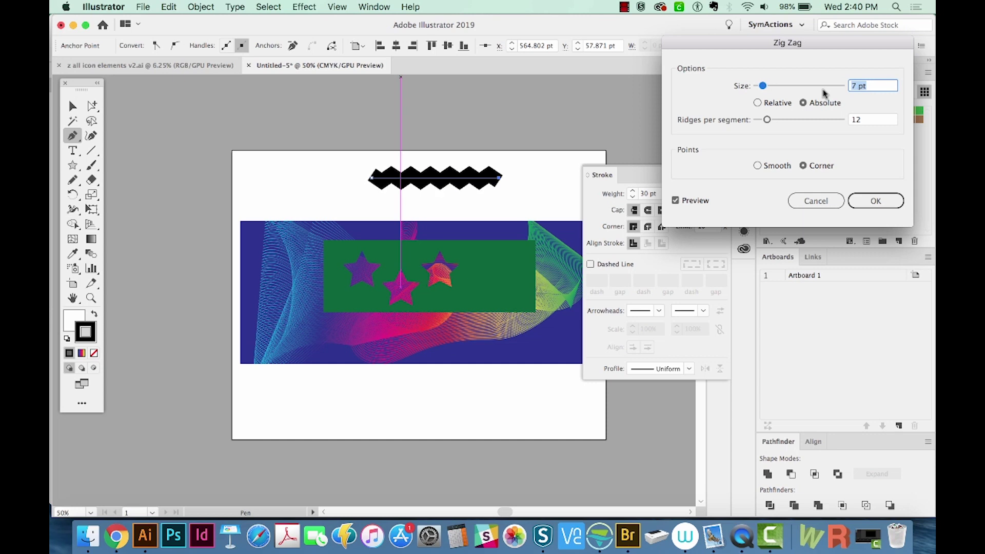
key(Tab)
key(Up)
key(Up)
key(Up)
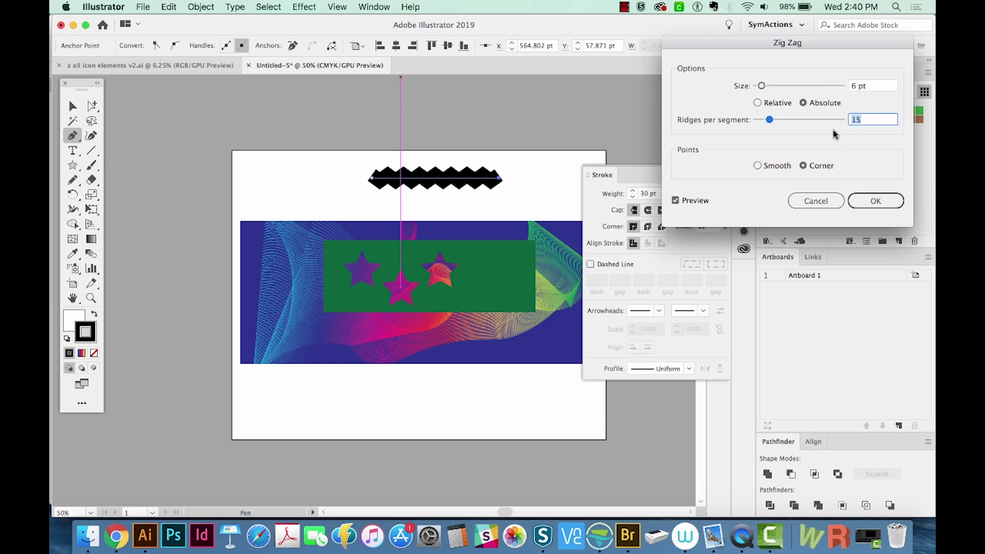
click(876, 200)
- Move the zigzag onto the green rectangle and subtract it with Minus Front
key(v)
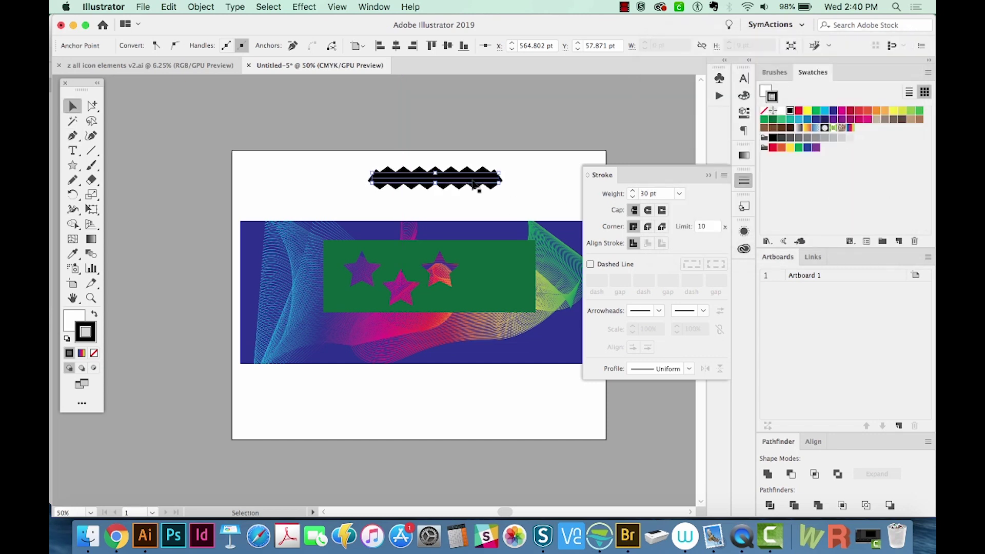
drag(473, 183, 520, 302)
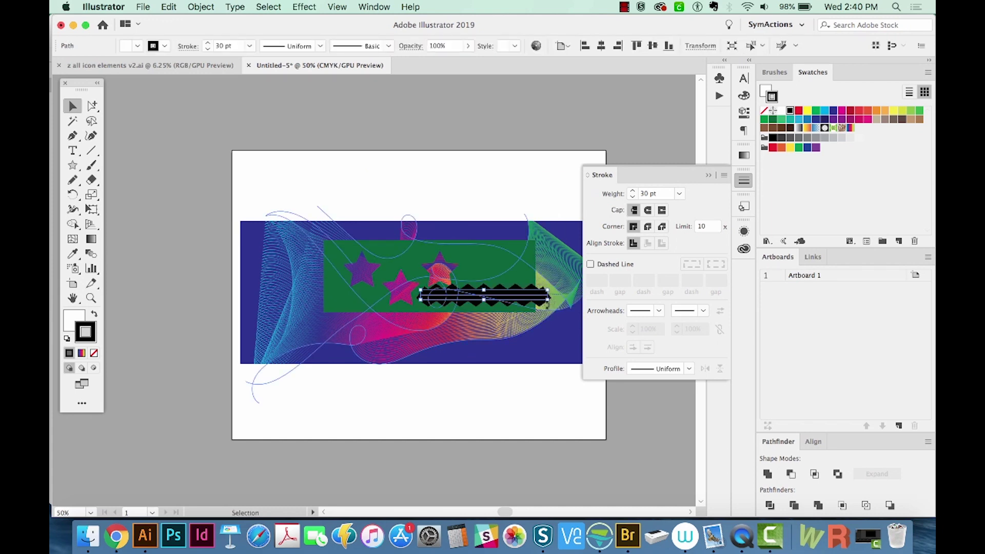
shift+click(521, 266)
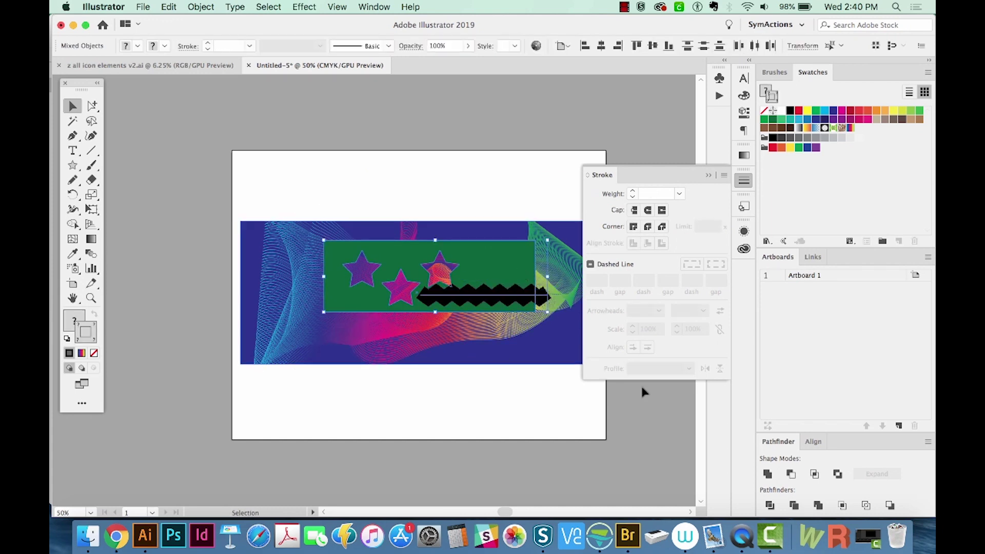
key(super+shift+a)
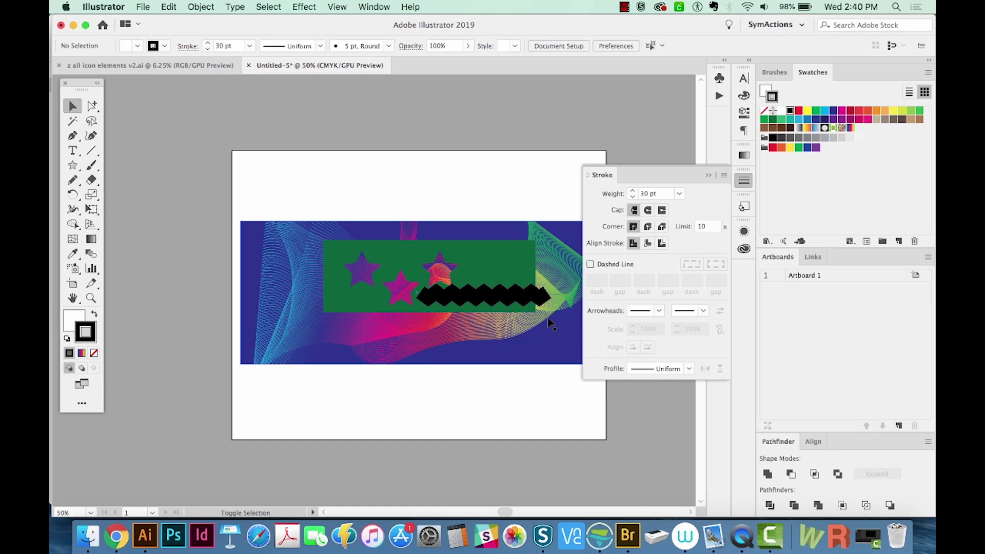
click(503, 299)
shift+click(497, 247)
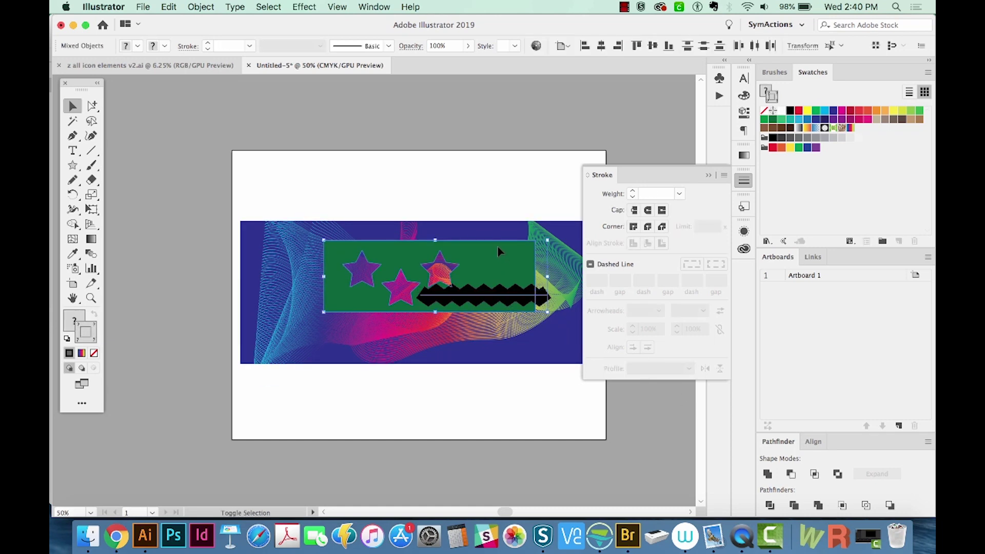
click(791, 474)
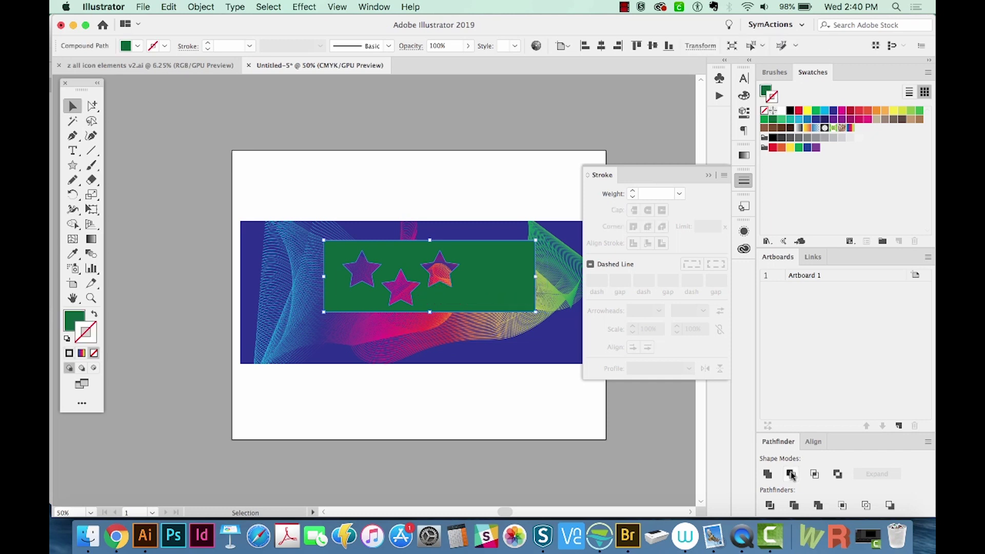
- Undo the zigzag cut and move the zigzag back above the artwork
key(super+z)
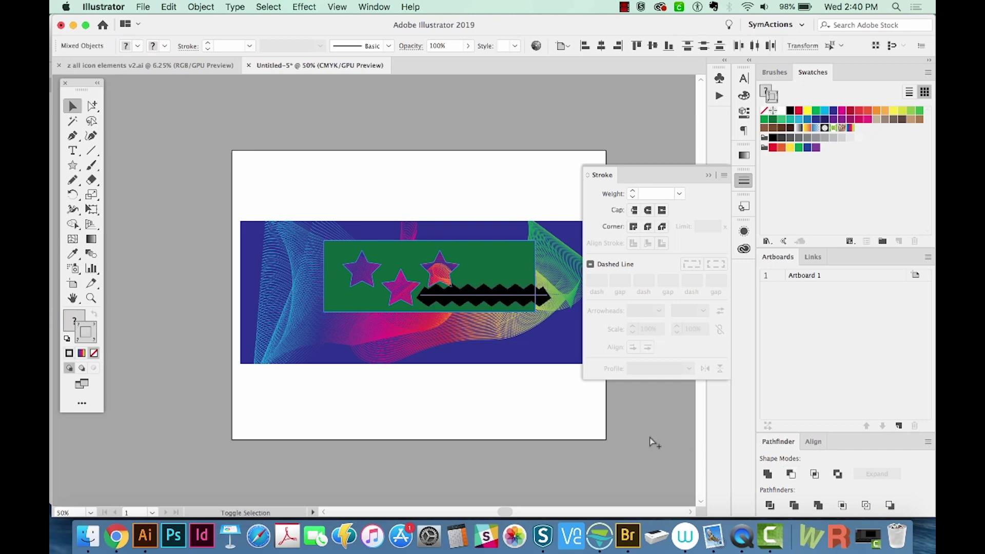
key(super+shift+a)
click(528, 299)
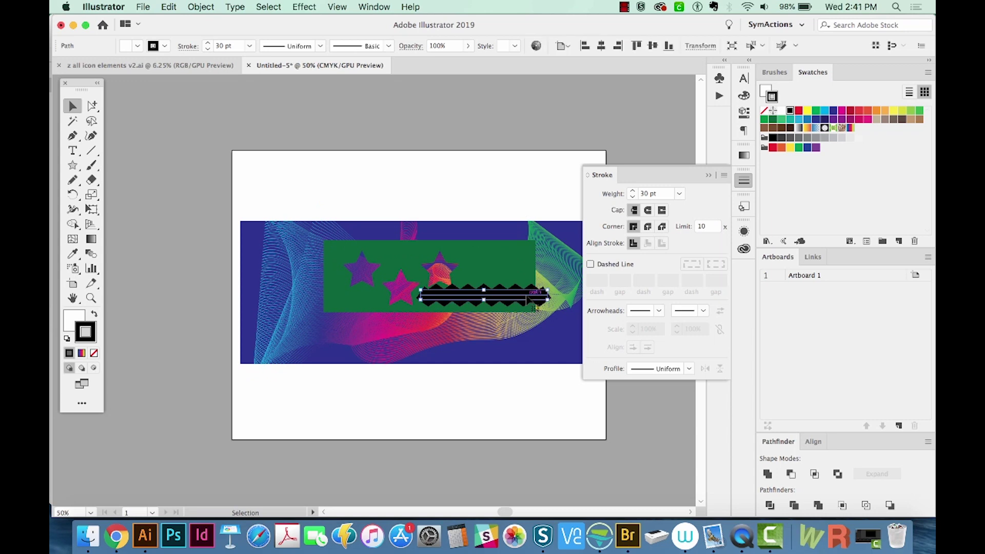
drag(529, 300, 495, 188)
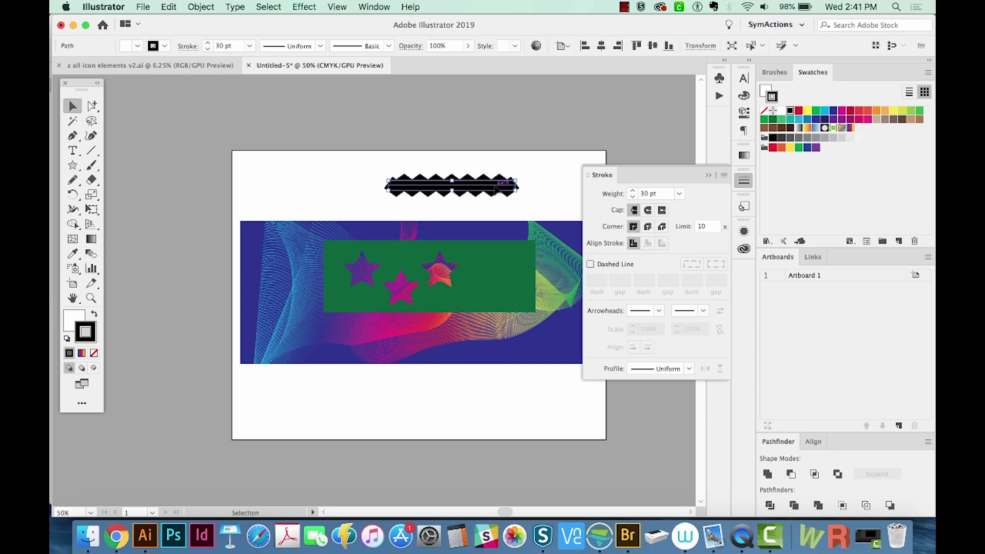
- Inspect the zigzag in Outline view, then return to Preview with GPU Preview off
key(super+y)
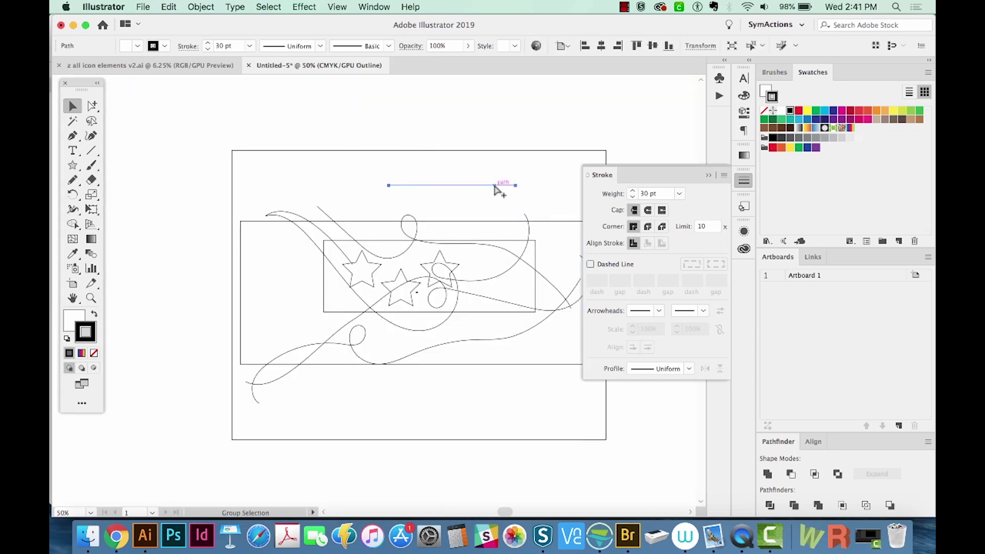
click(500, 186)
key(super+y)
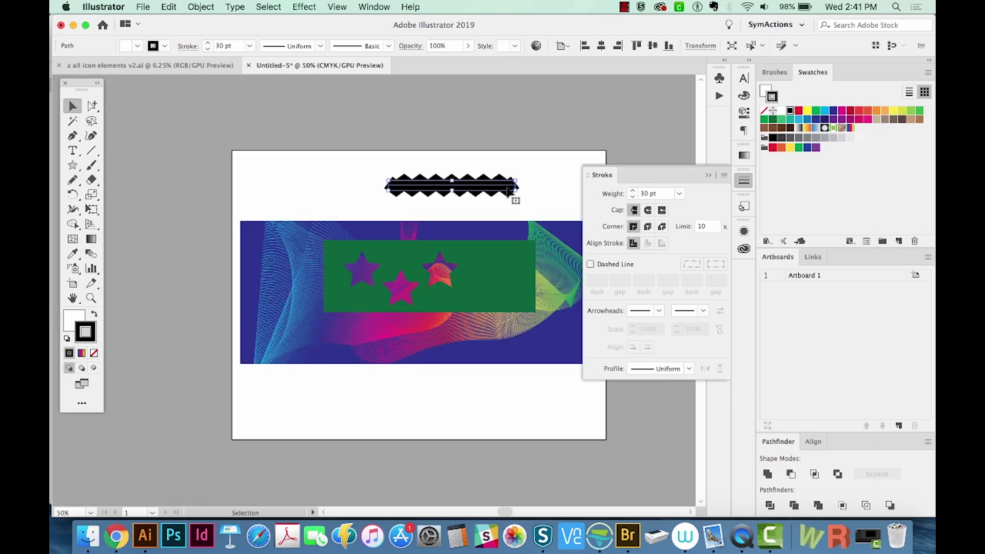
key(super+y)
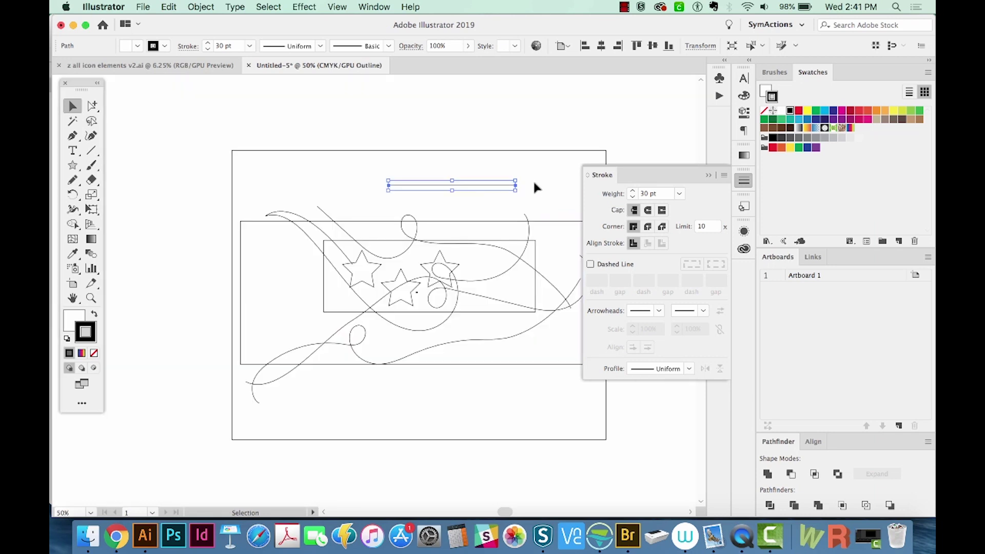
click(521, 205)
key(super+e)
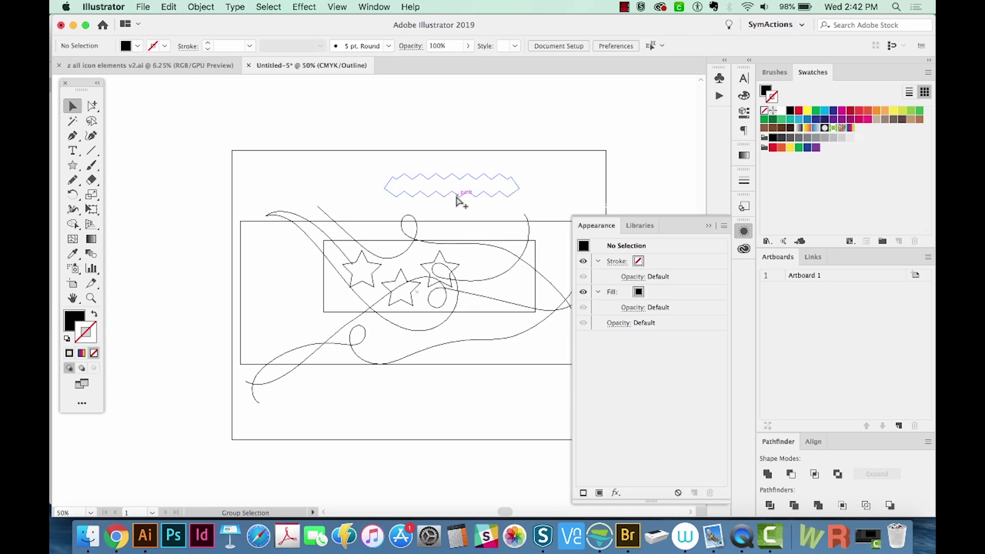
key(super+y)
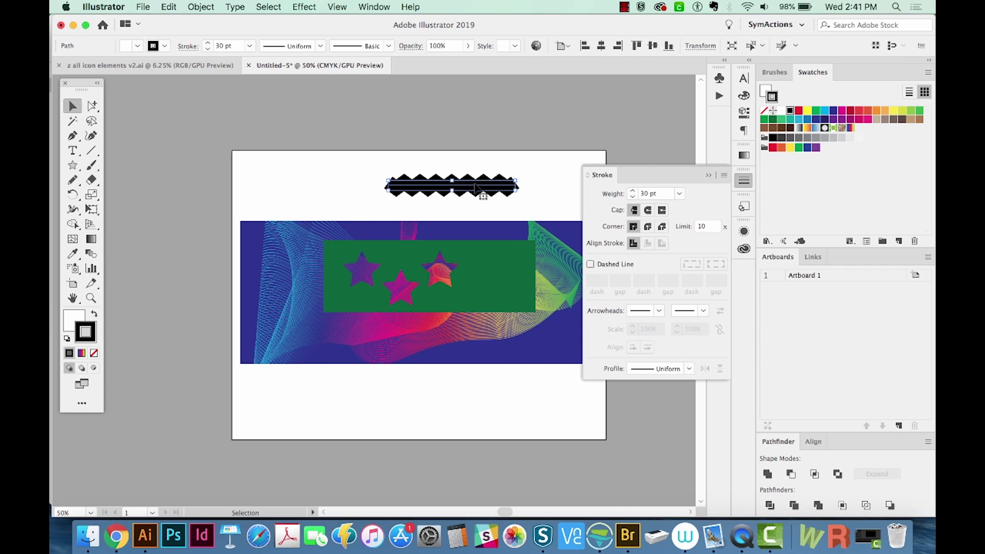
key(super+e)
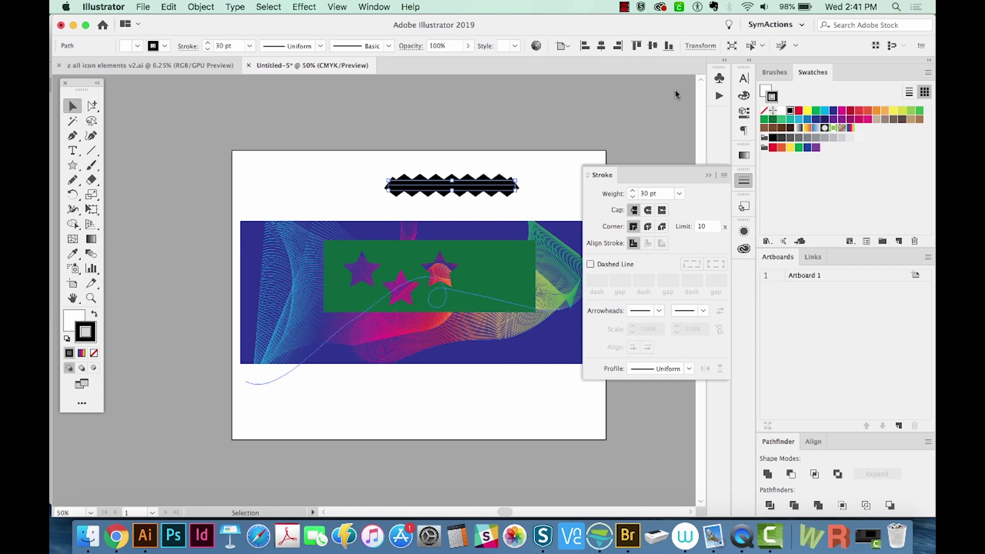
- Show the Appearance panel and expand the zigzag's appearance, checking it in Outline view
click(374, 6)
click(382, 181)
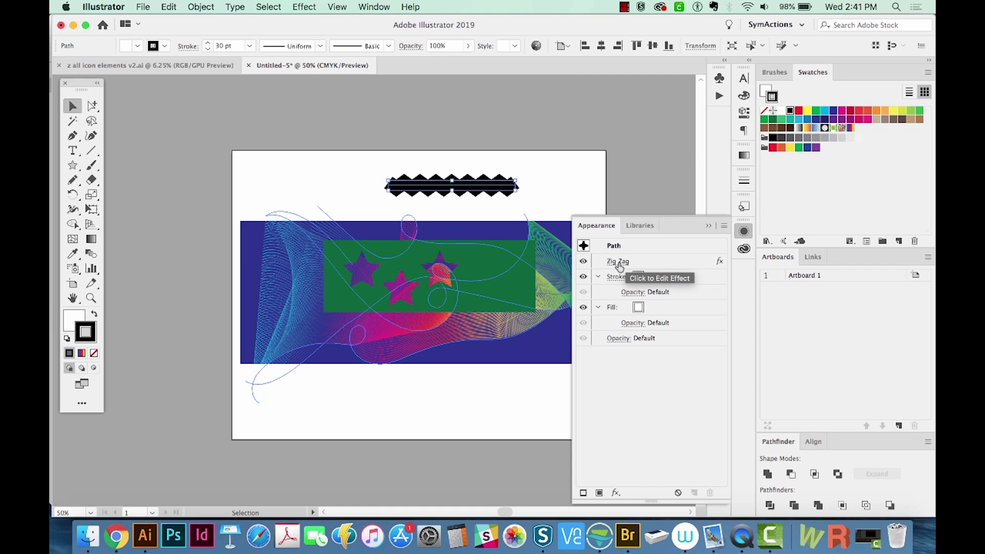
click(170, 9)
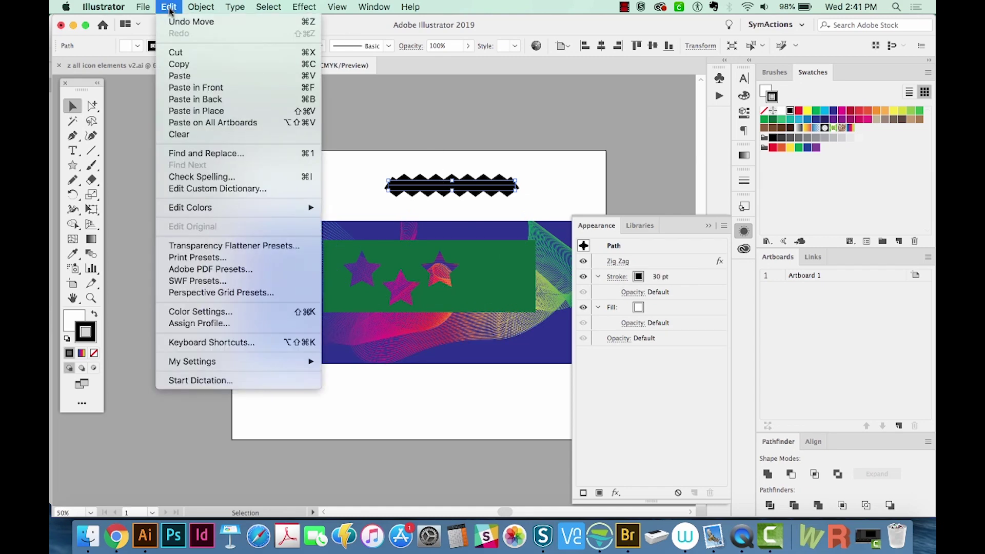
mouse_move(190, 5)
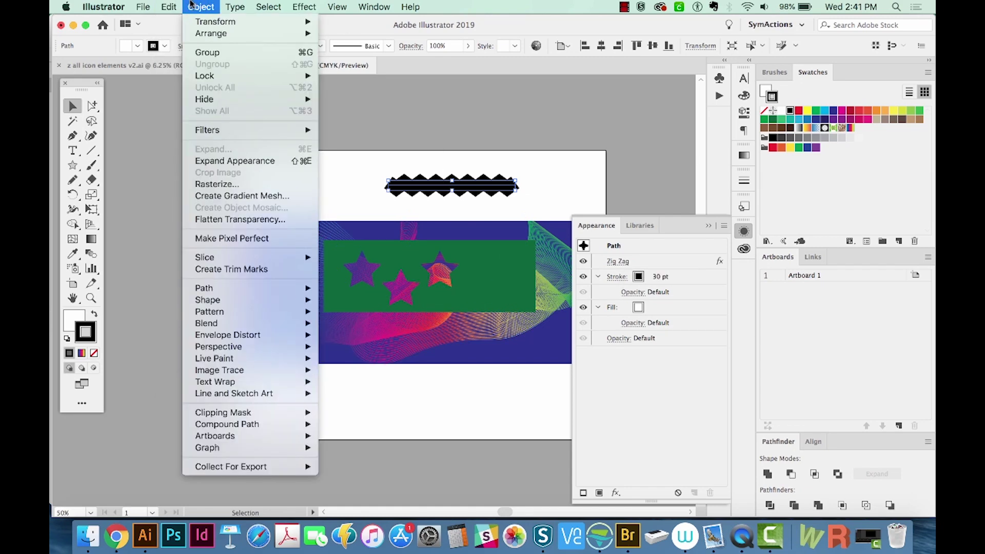
click(205, 162)
key(super+y)
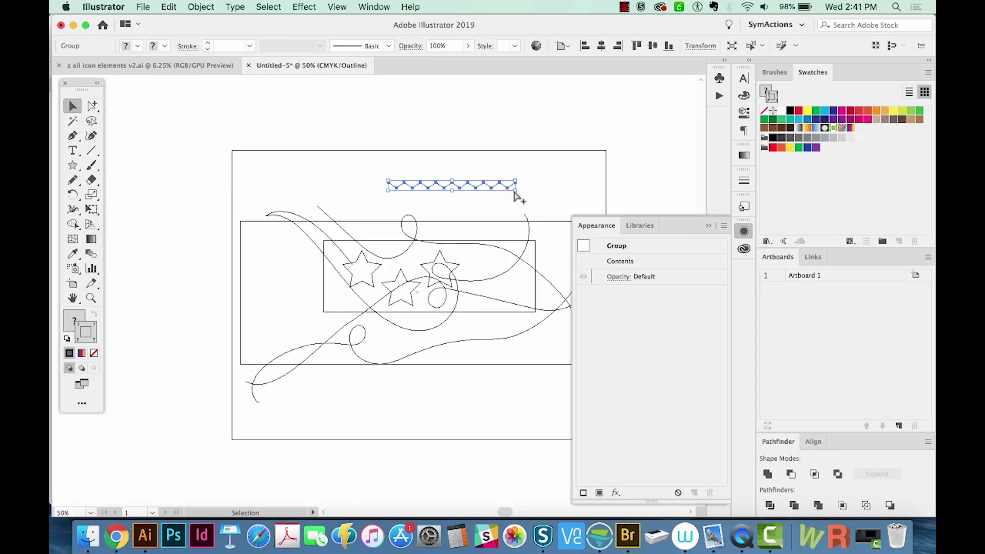
key(super+y)
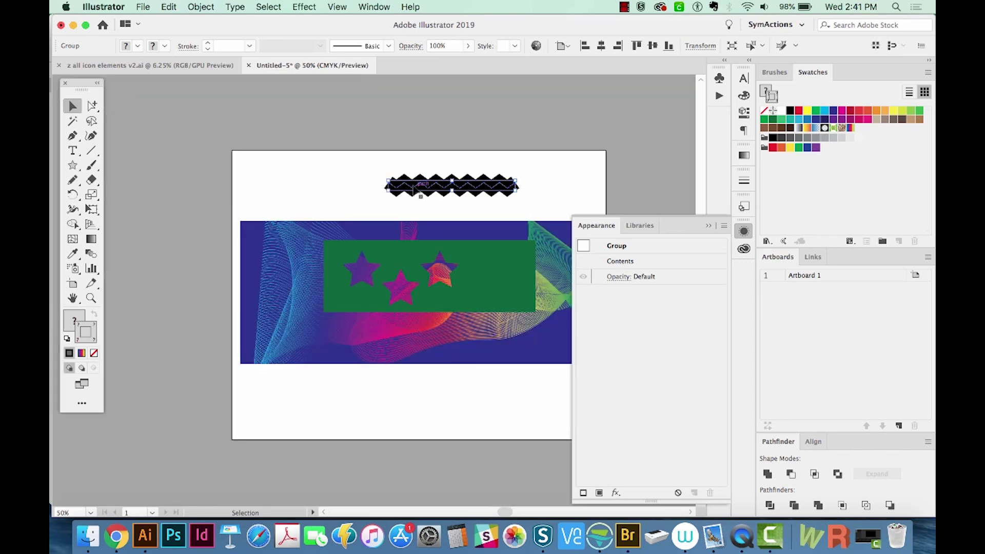
- Expand the zigzag's fill and stroke, unite the pieces with Pathfinder, and check the outline
key(alt+super+e)
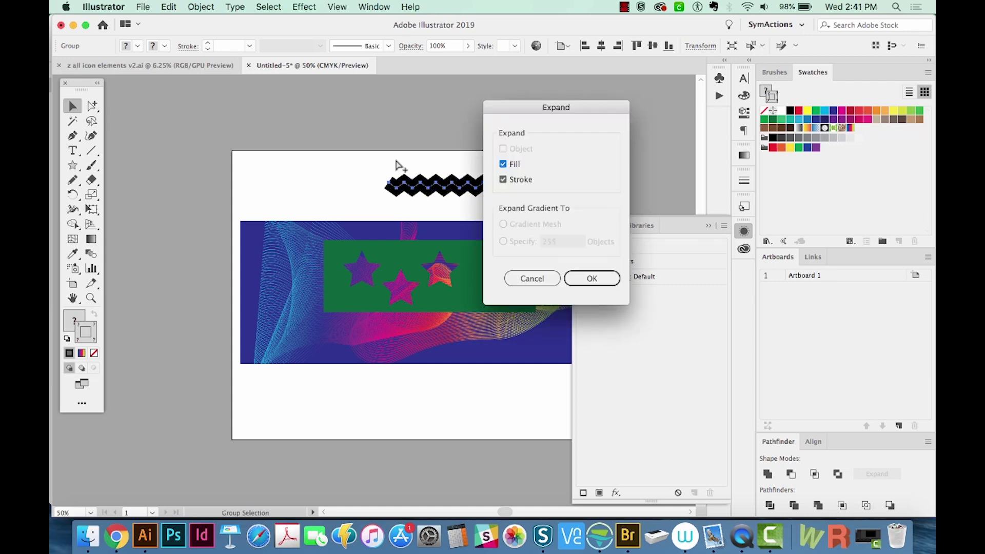
key(Return)
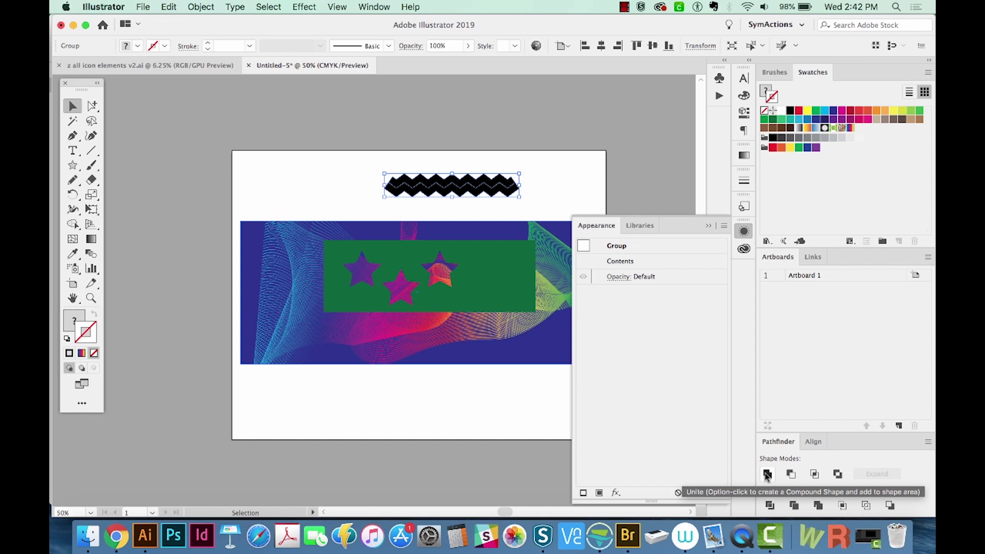
click(766, 475)
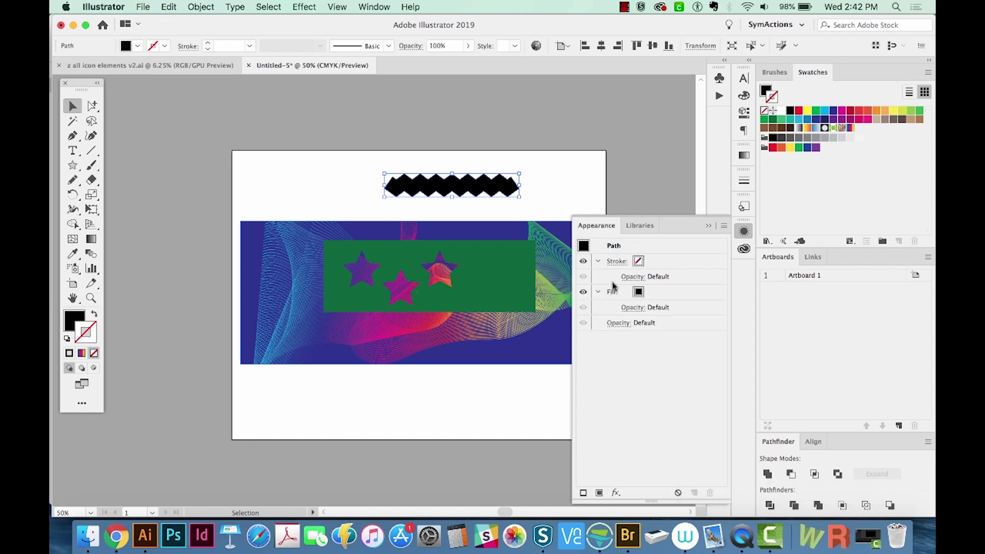
key(ctrl+y)
click(582, 182)
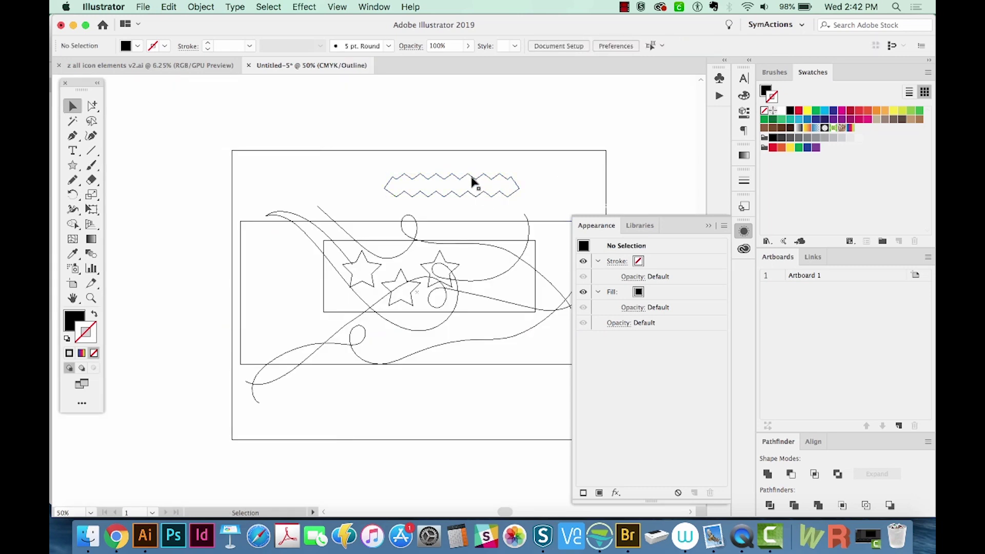
key(ctrl+alt)
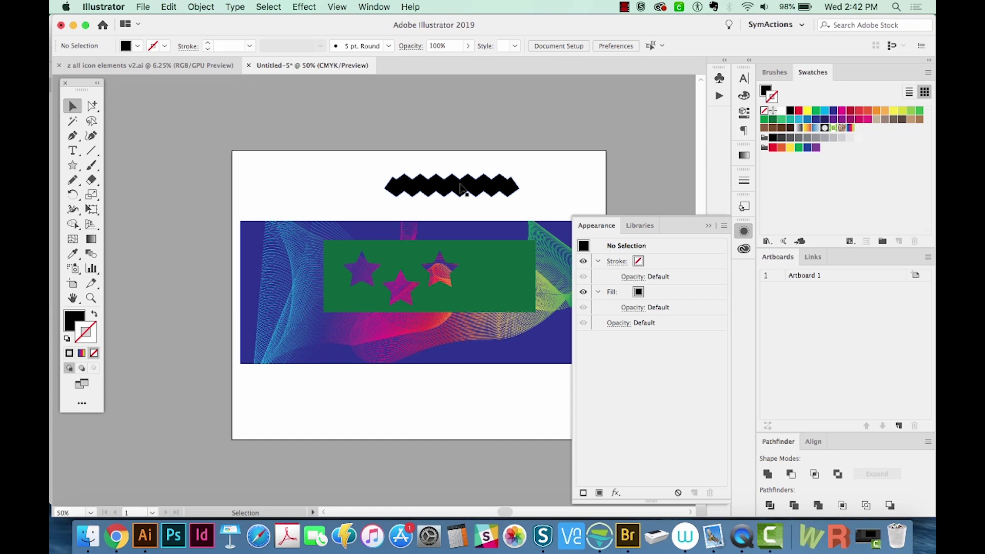
- Shorten the zigzag from its left end and move it onto the green rectangle's lower right
click(461, 189)
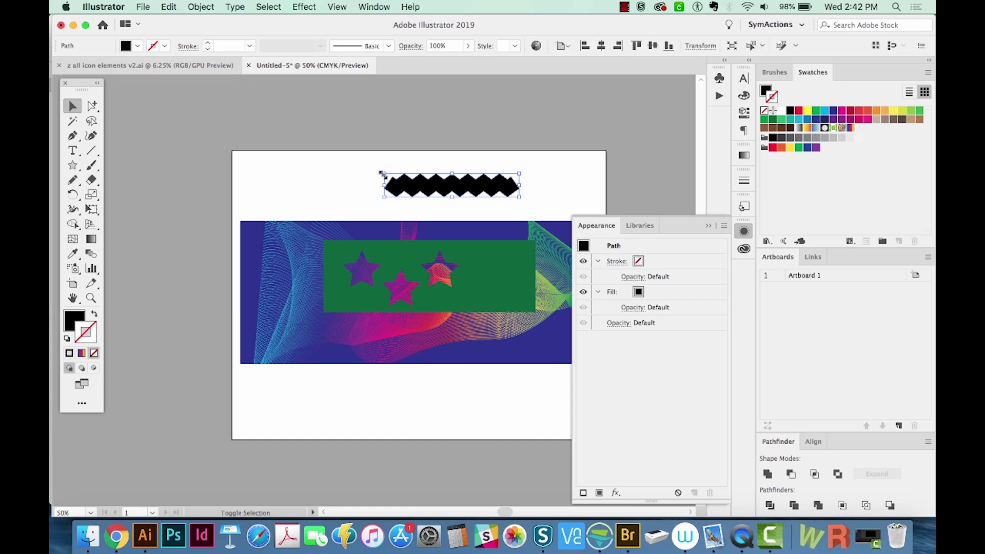
drag(382, 174, 404, 177)
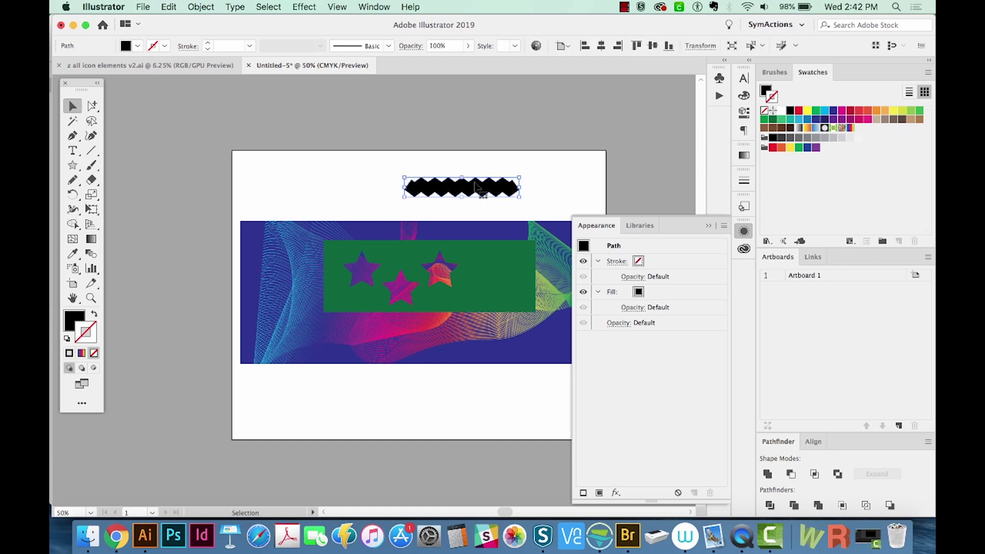
drag(477, 188, 528, 310)
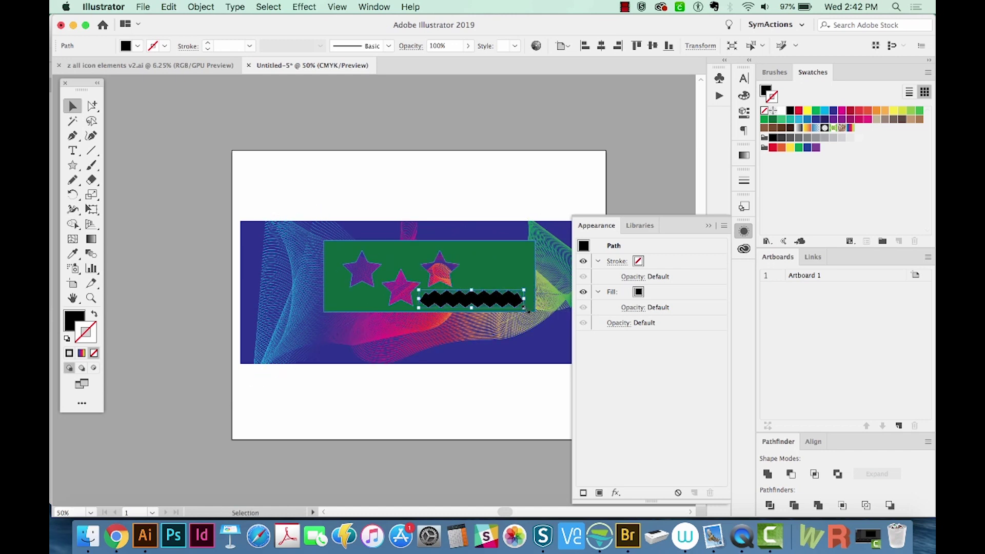
- Cut the zigzag out of the green rectangle with Pathfinder Minus Front, then reposition the result
shift+click(488, 263)
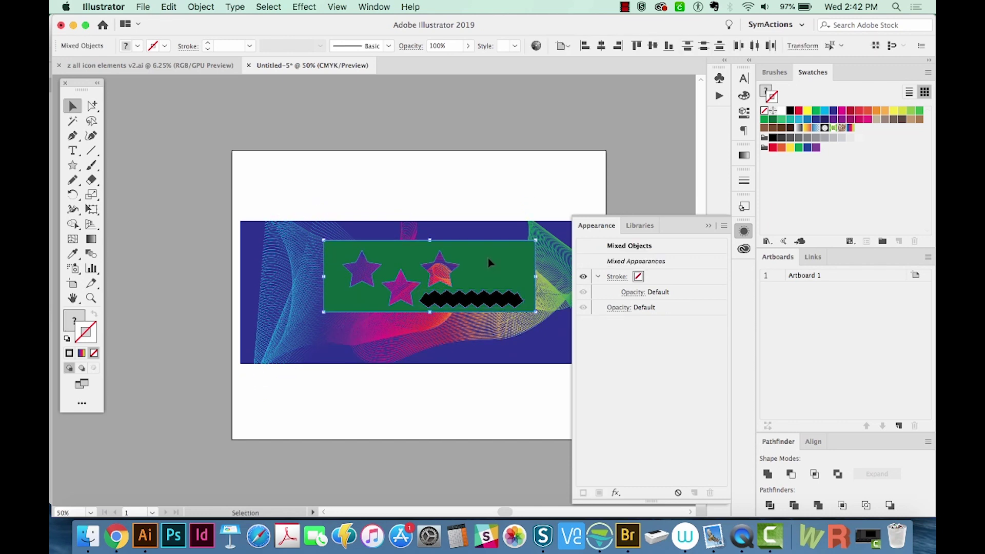
click(791, 475)
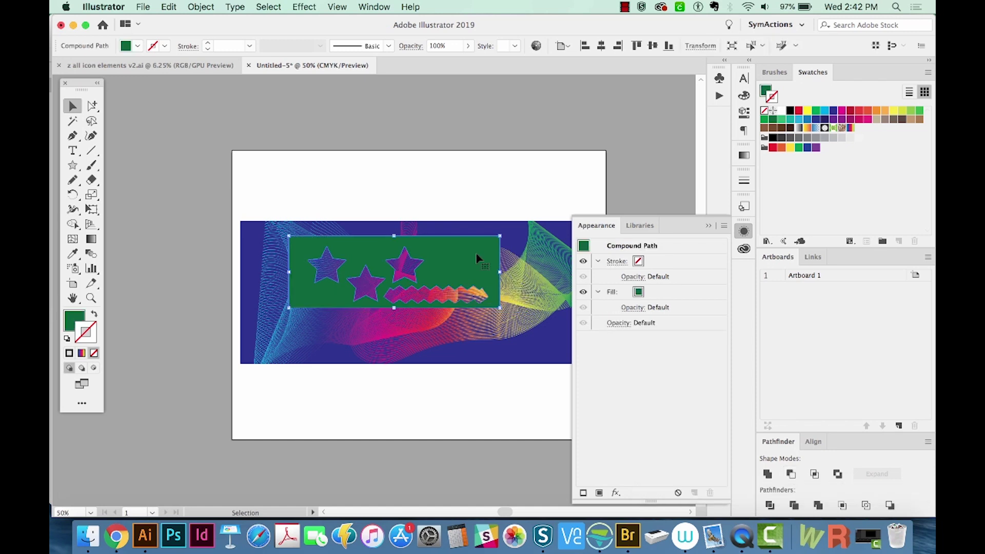
drag(476, 254, 522, 263)
drag(382, 291, 367, 291)
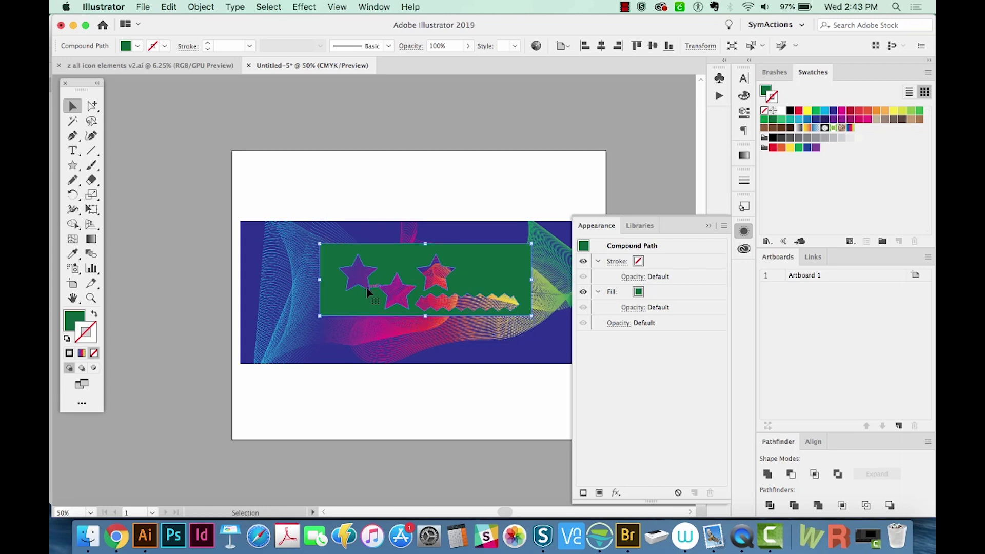